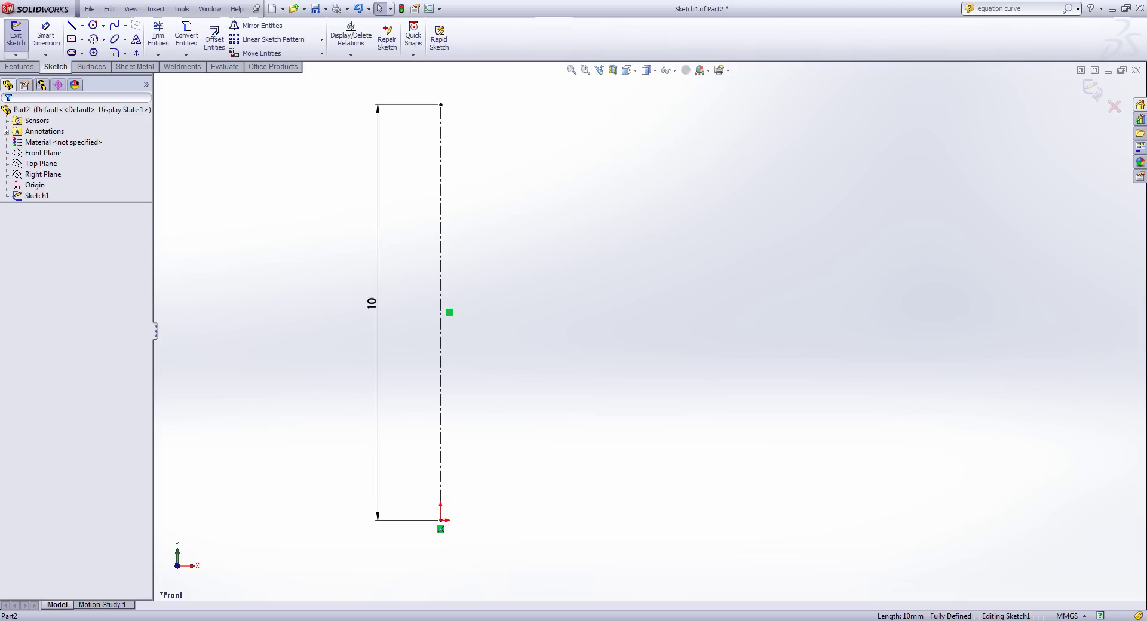
# Step: Reveal the Equation Driven Curve option in the Sketch toolbar's Spline flyout
pyautogui.click(181, 9)
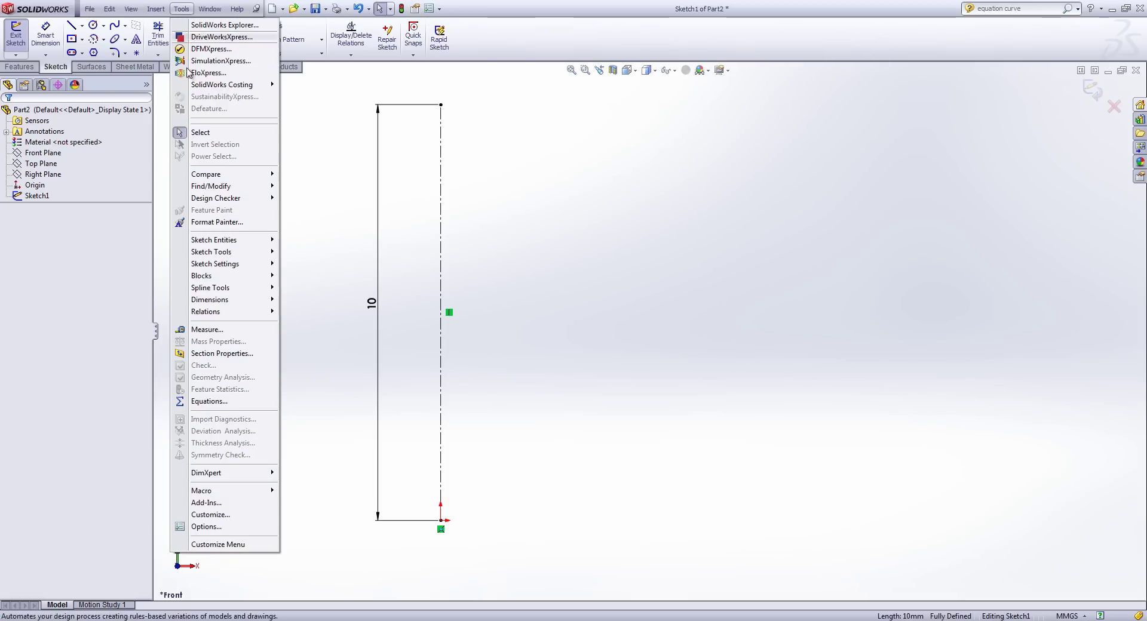
pyautogui.moveTo(210, 241)
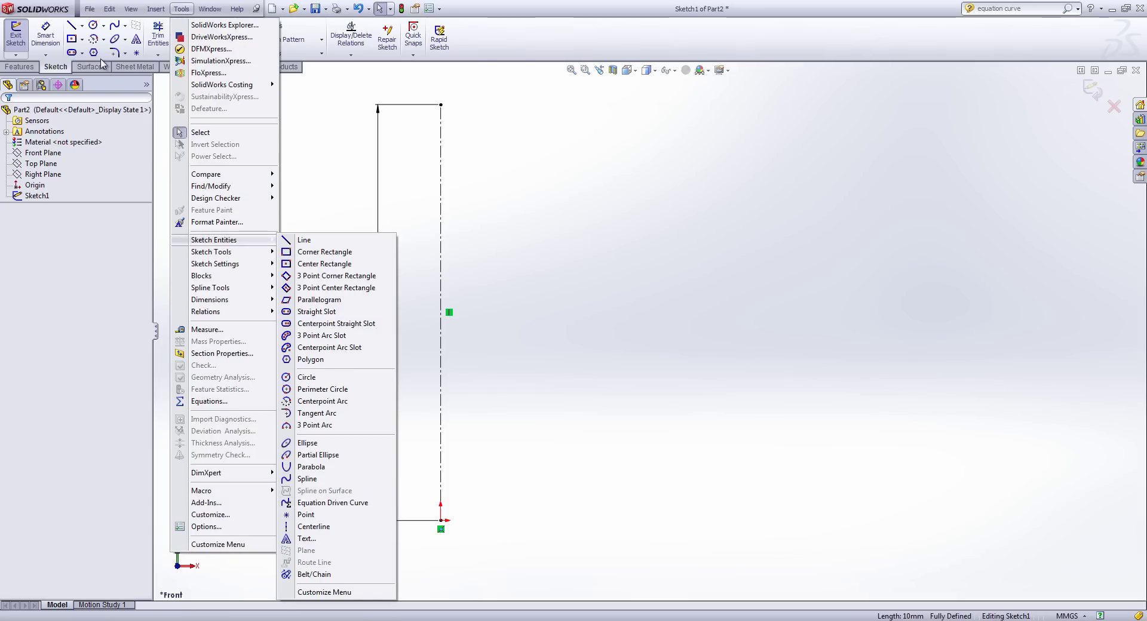
pyautogui.click(128, 30)
pyautogui.click(125, 26)
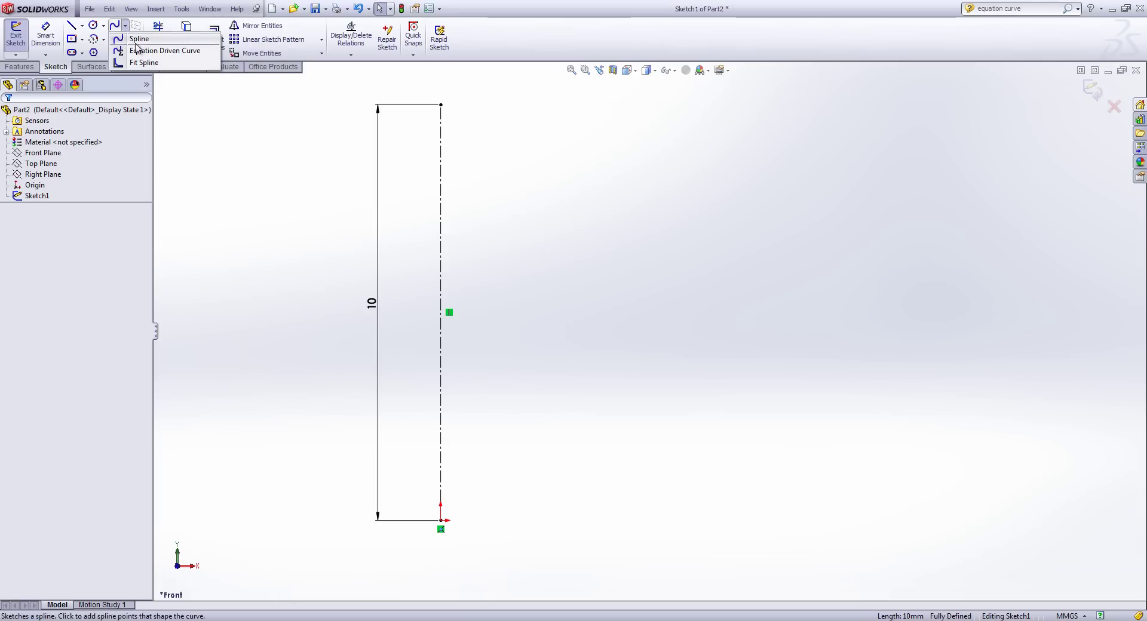
# Step: Start an Equation Driven Curve, comparing Parametric before settling on Explicit
pyautogui.click(205, 53)
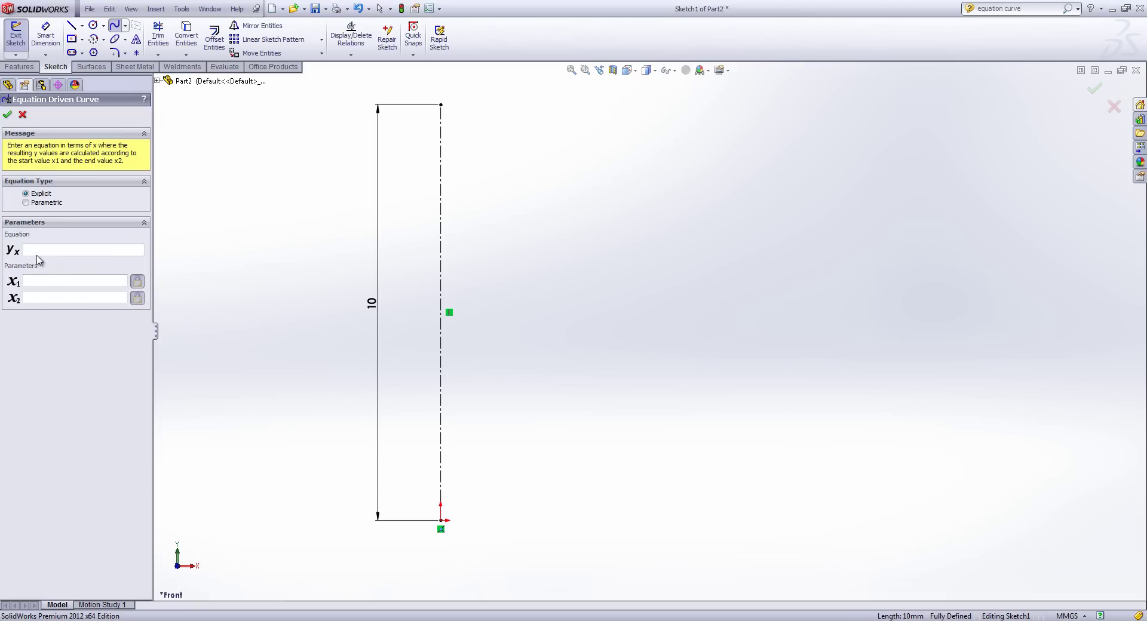
pyautogui.click(28, 203)
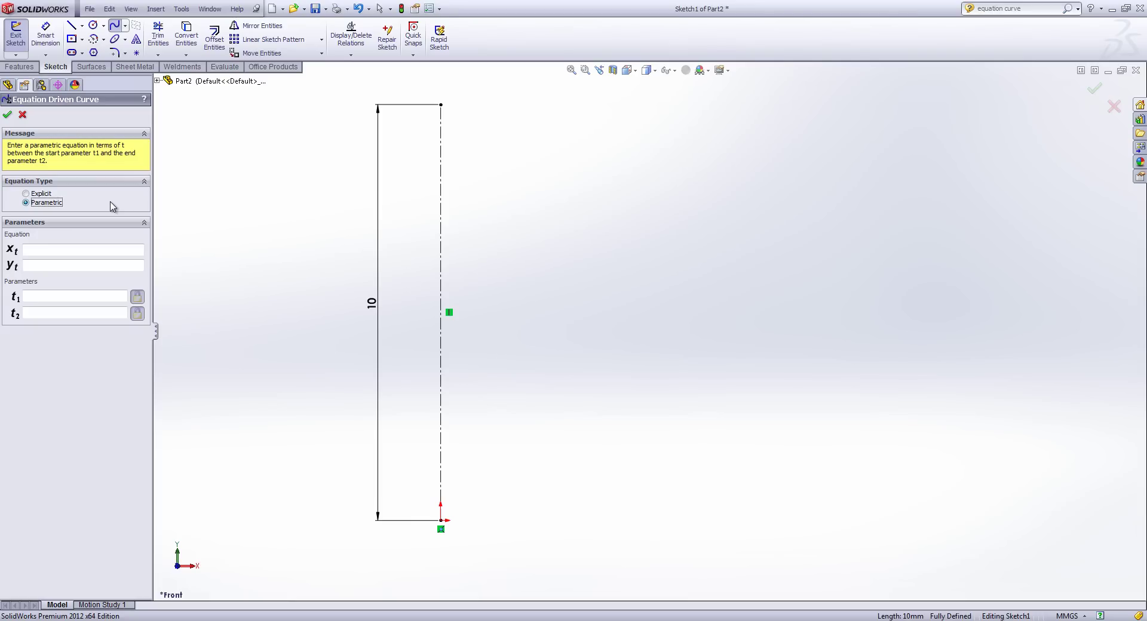
pyautogui.click(42, 195)
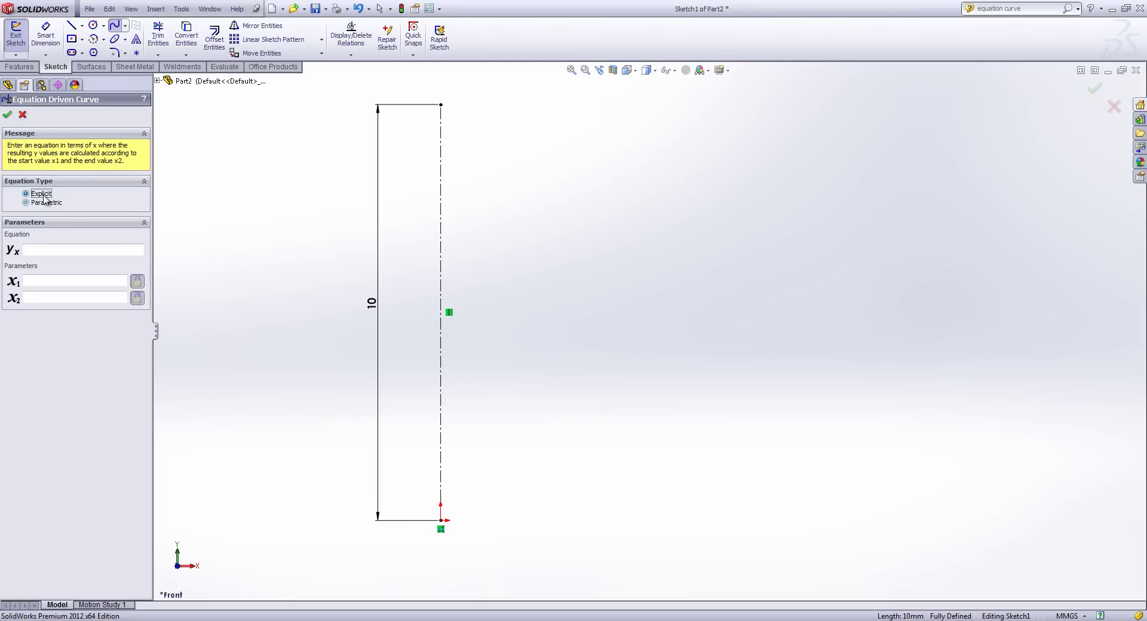
# Step: Enter x1 = 0, x2 = 10 and equation 0.5*x to preview a straight line
pyautogui.click(76, 281)
pyautogui.write('0')
pyautogui.click(76, 297)
pyautogui.write('10')
pyautogui.click(40, 251)
pyautogui.write('0.5*x')
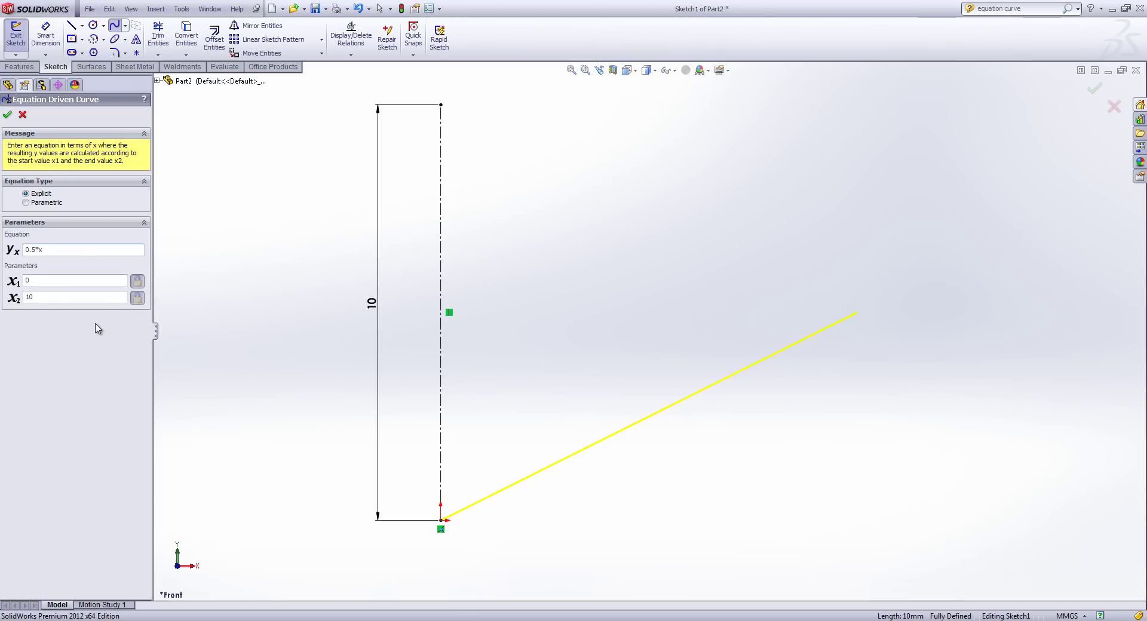
pyautogui.press('BackSpace')
pyautogui.write('*')
# Step: Replace the equation with x*"D1@Sketch1"/10 to link the slope to the height dimension
pyautogui.click(65, 249)
pyautogui.doubleClick(66, 250)
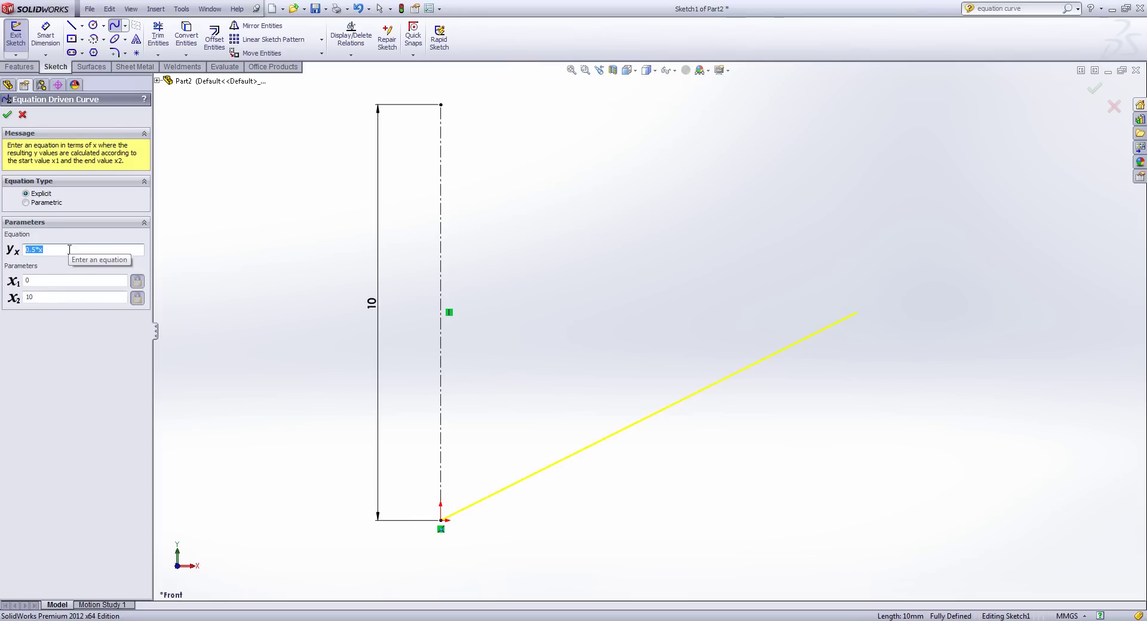
pyautogui.write('x*')
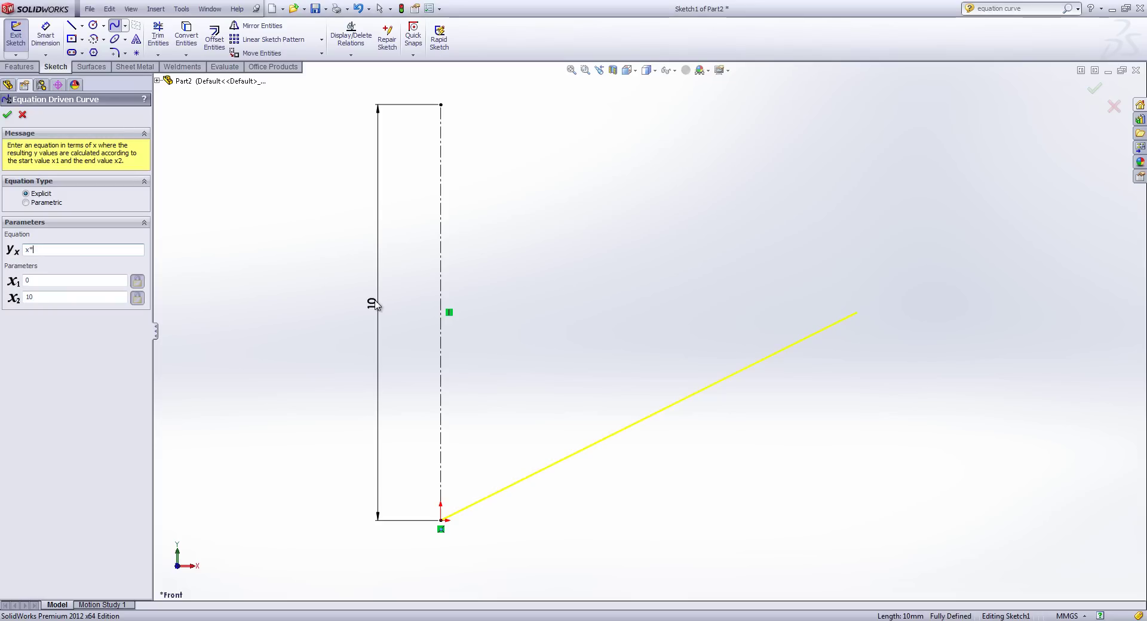
pyautogui.click(100, 250)
pyautogui.write('"D1@Sketch1')
pyautogui.write('"')
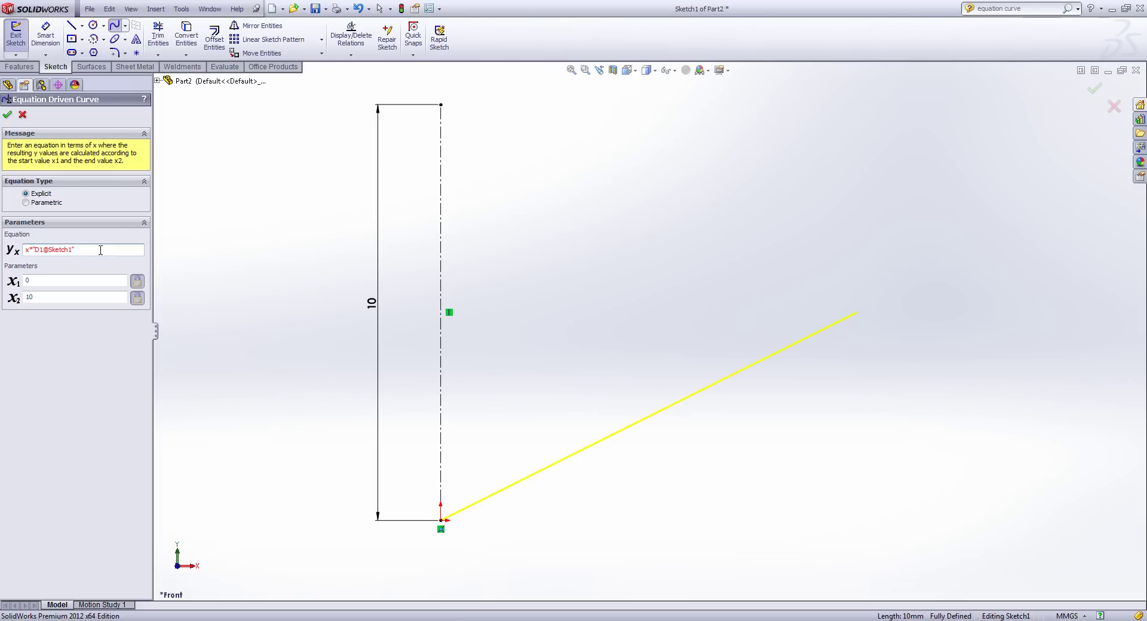
pyautogui.write('/10')
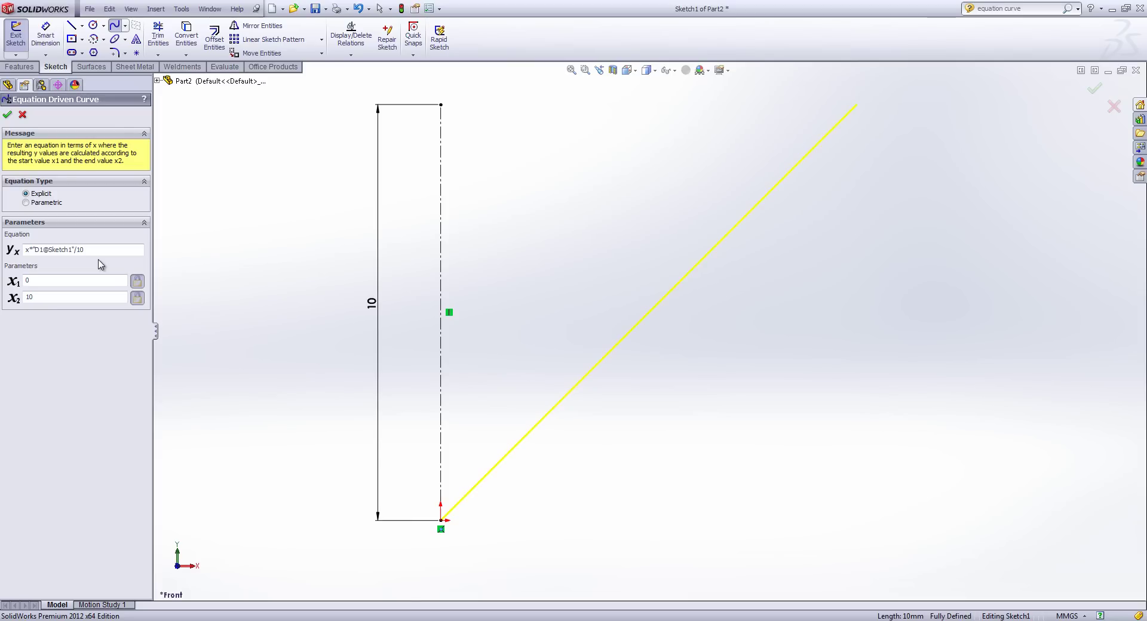
# Step: Accept the curve and change the height dimension to 5 mm
pyautogui.click(8, 114)
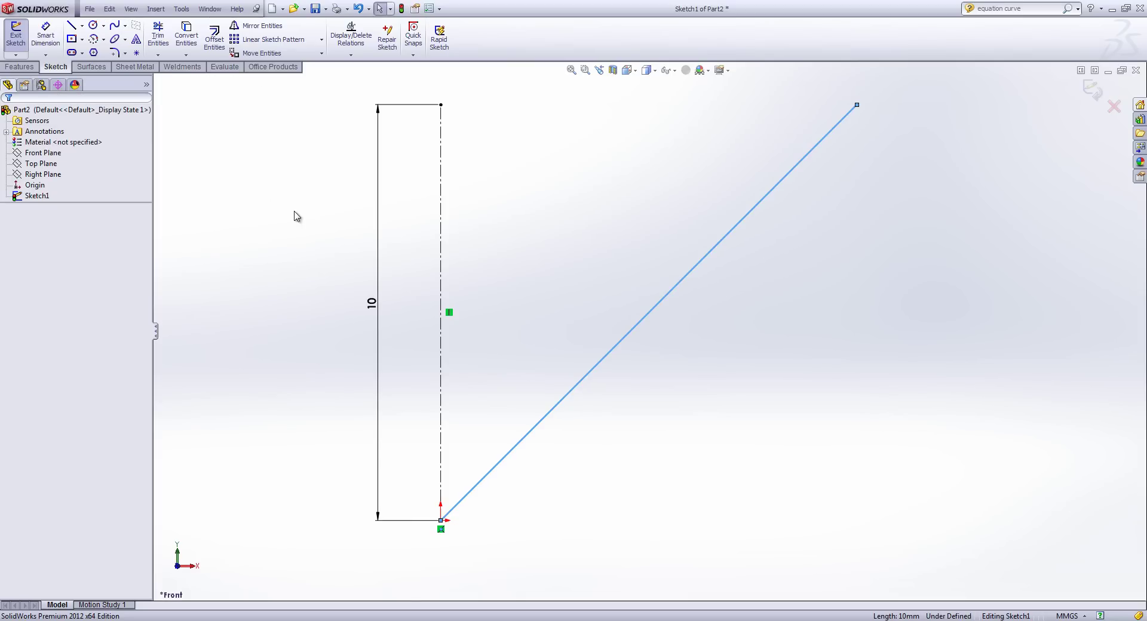
pyautogui.click(373, 304)
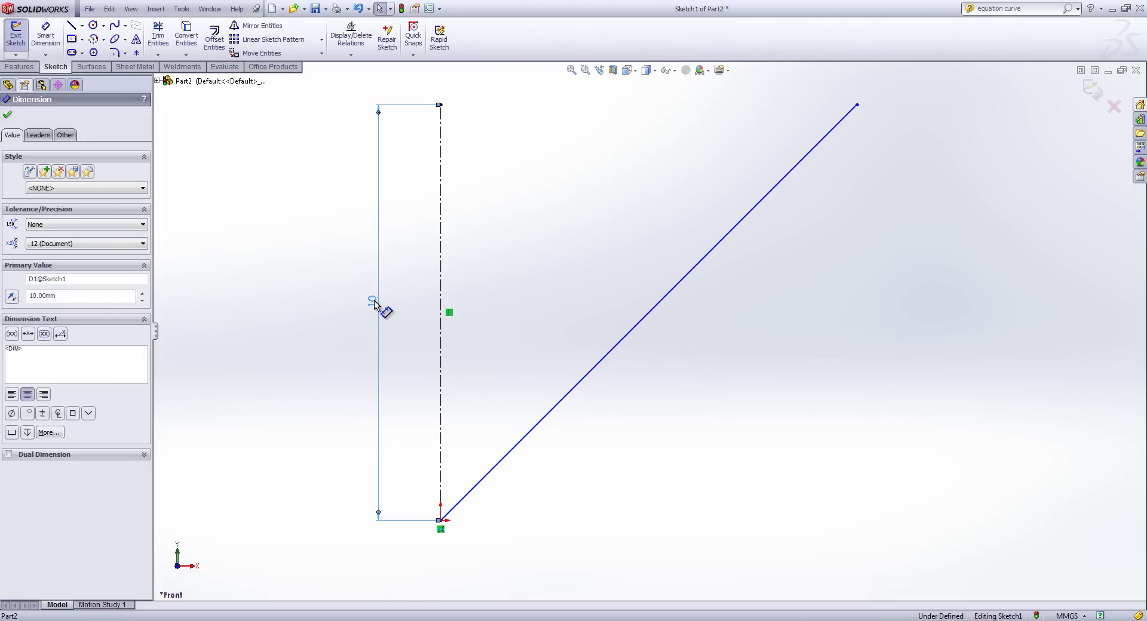
pyautogui.doubleClick(373, 303)
pyautogui.write('5')
pyautogui.press('Return')
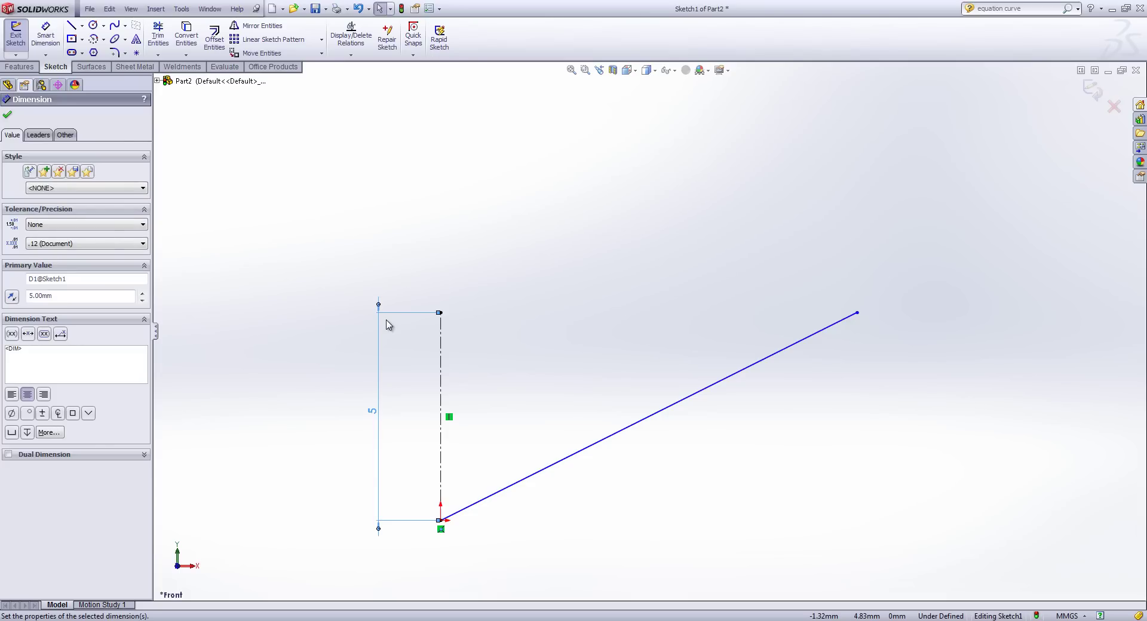
# Step: Restore the height dimension to 10 mm and reopen the curve's equation settings
pyautogui.doubleClick(374, 412)
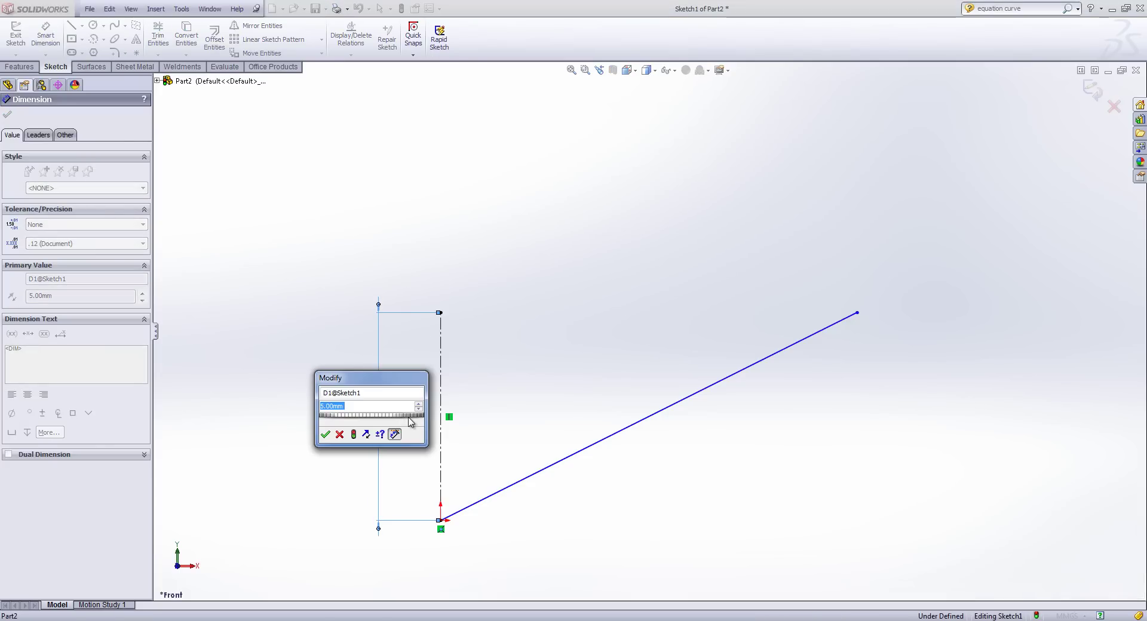
pyautogui.write('10')
pyautogui.press('Return')
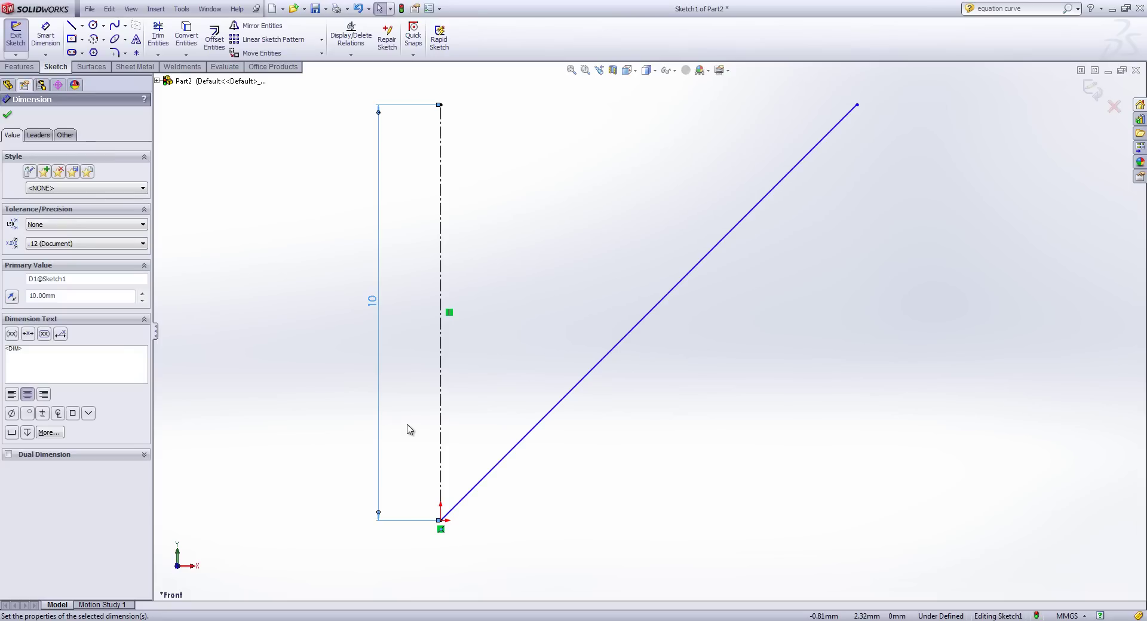
pyautogui.click(543, 422)
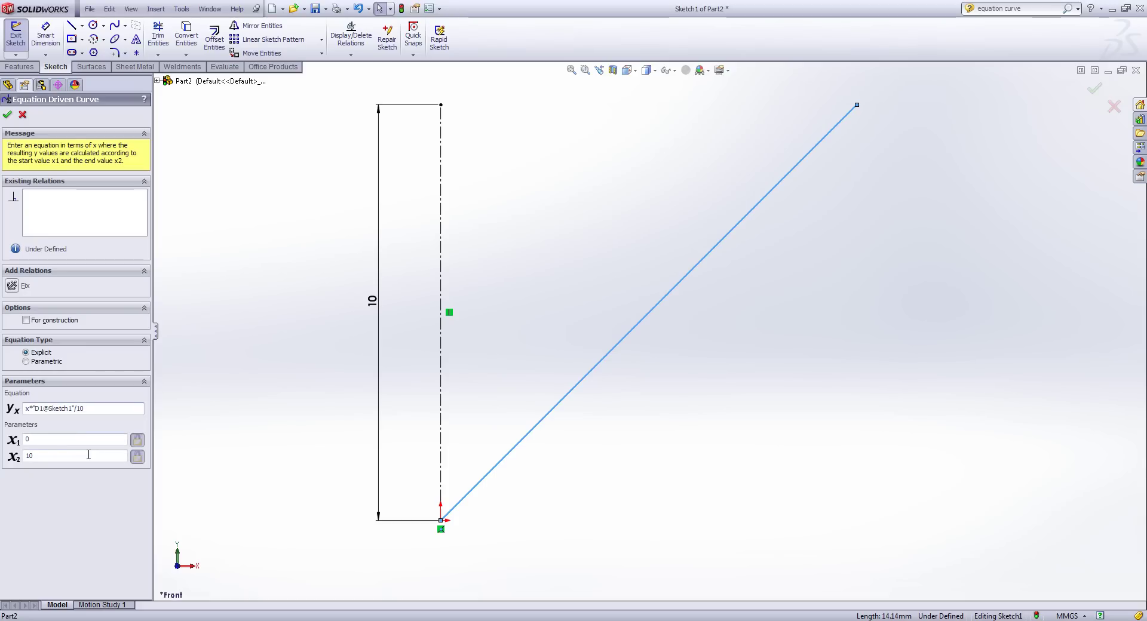
# Step: Change the curve to cos(x) with x2 = pi and accept it
pyautogui.moveTo(89, 456); pyautogui.dragTo(2, 456)
pyautogui.write('pi')
pyautogui.moveTo(90, 409); pyautogui.dragTo(3, 411)
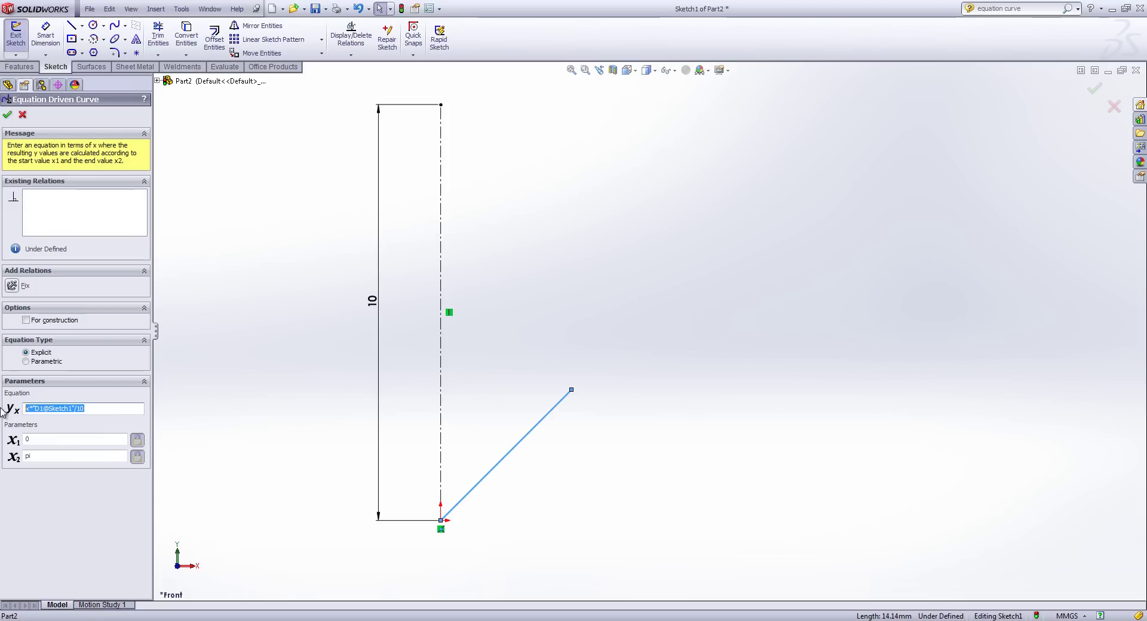
pyautogui.write('cos(x')
pyautogui.click(389, 512)
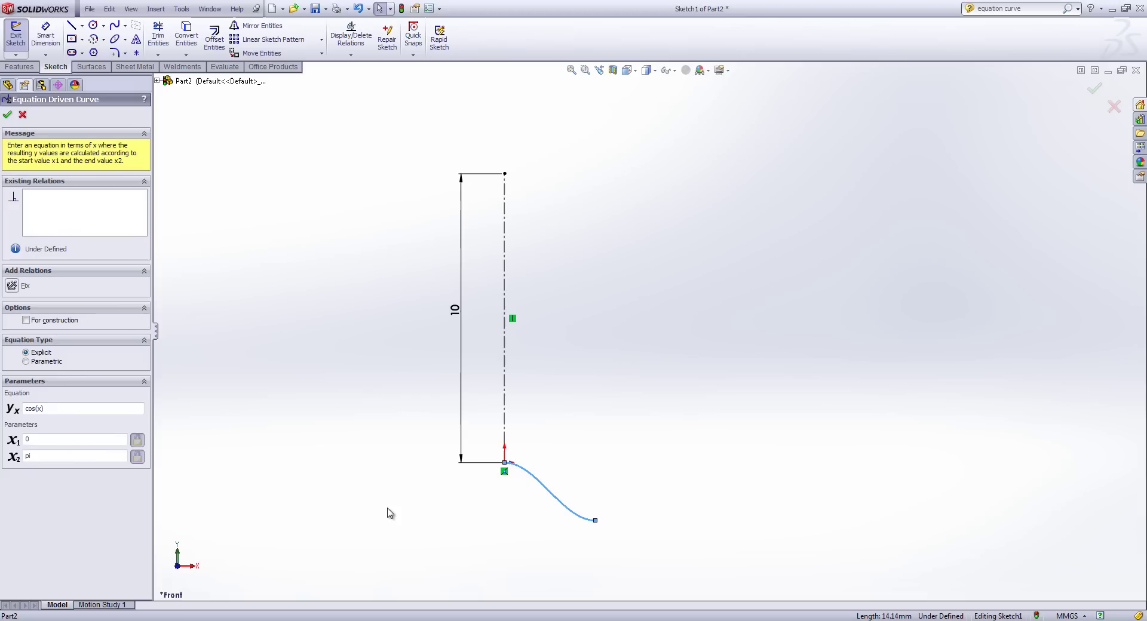
pyautogui.click(7, 114)
# Step: Revolve the sketch around the centerline as a thin feature, declining auto-close
pyautogui.click(20, 66)
pyautogui.click(56, 39)
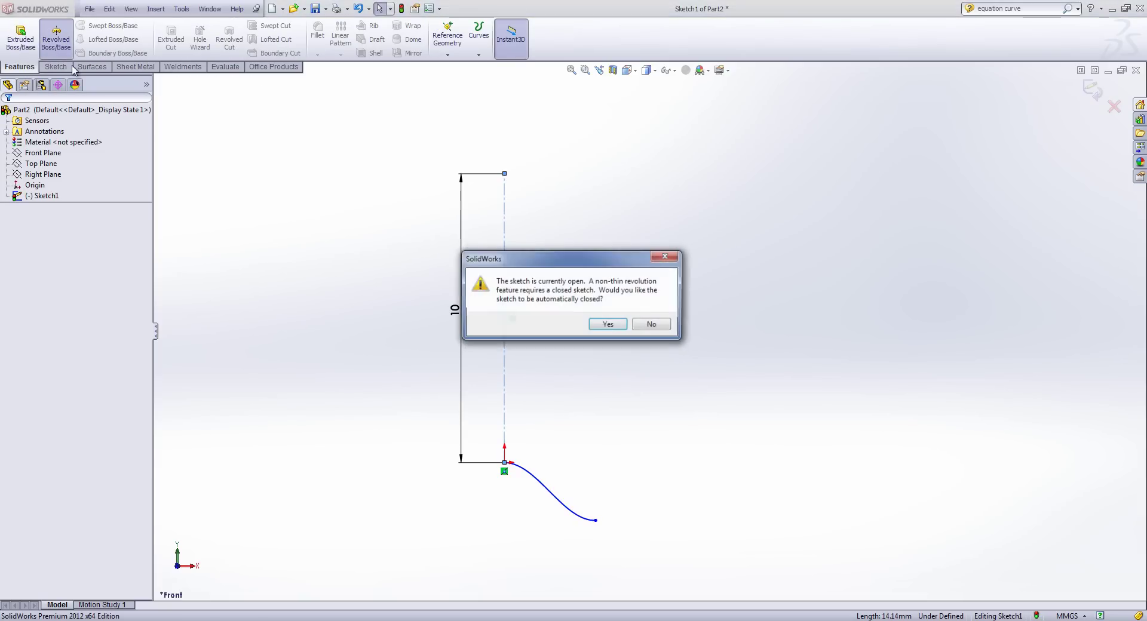
pyautogui.click(653, 325)
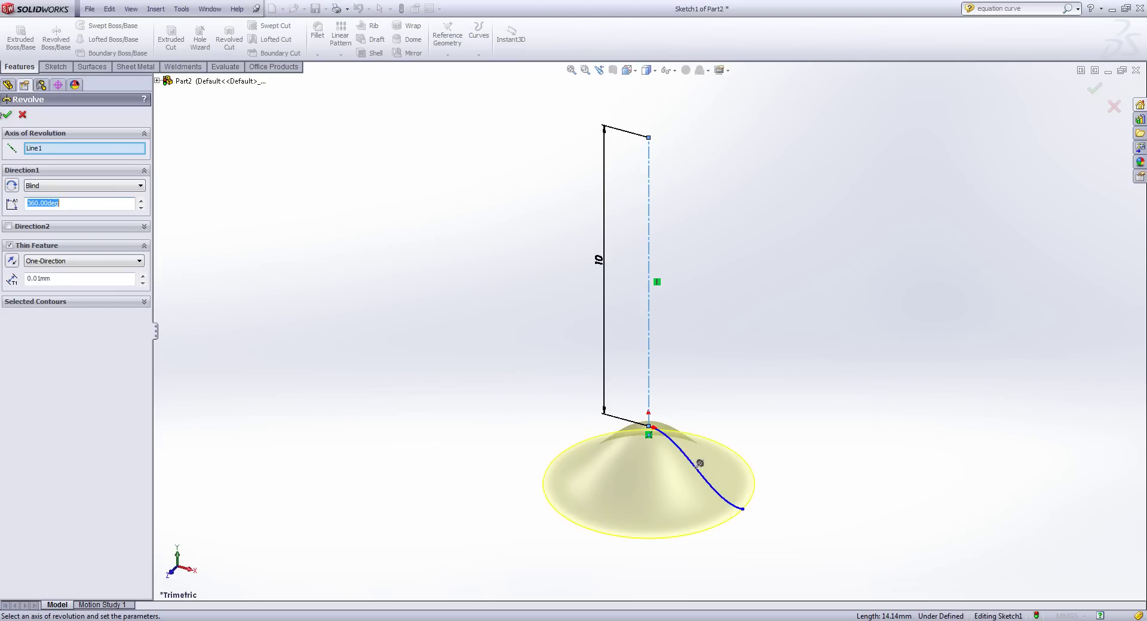
pyautogui.press('Return')
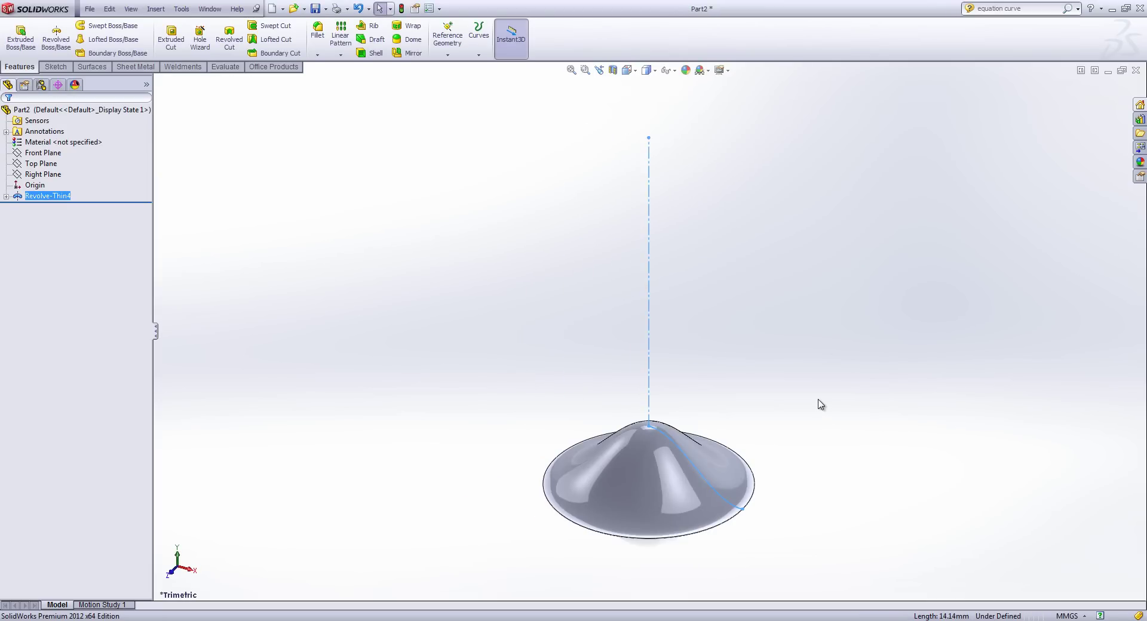
# Step: Reopen Sketch1 and change the curve's end x value from pi to 10
pyautogui.click(5, 195)
pyautogui.rightClick(56, 206)
pyautogui.click(70, 183)
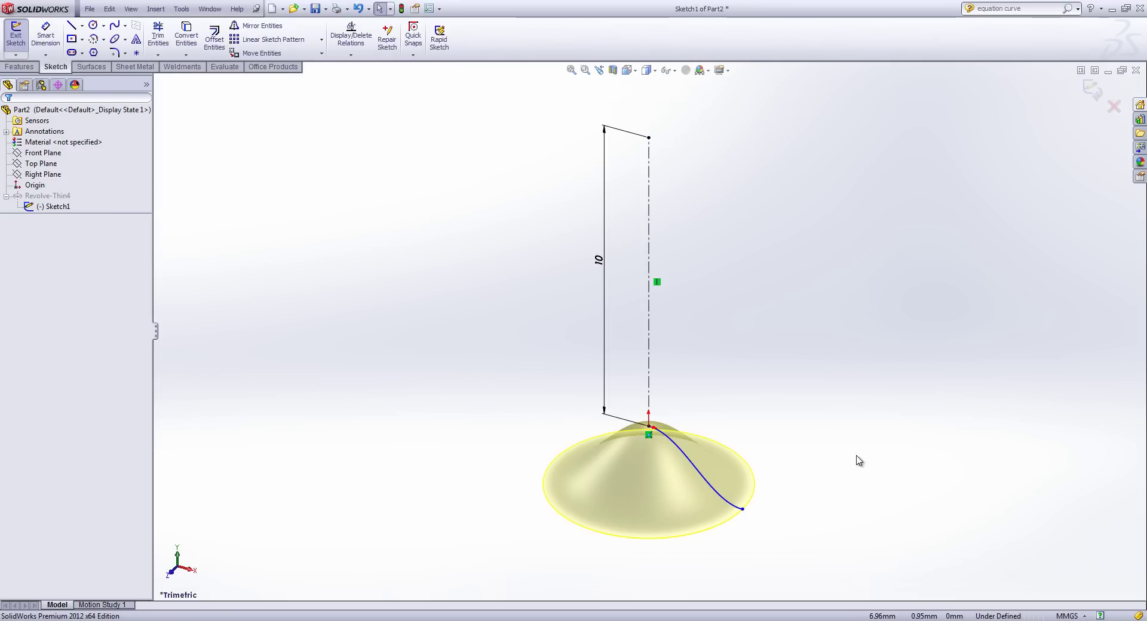
pyautogui.click(702, 475)
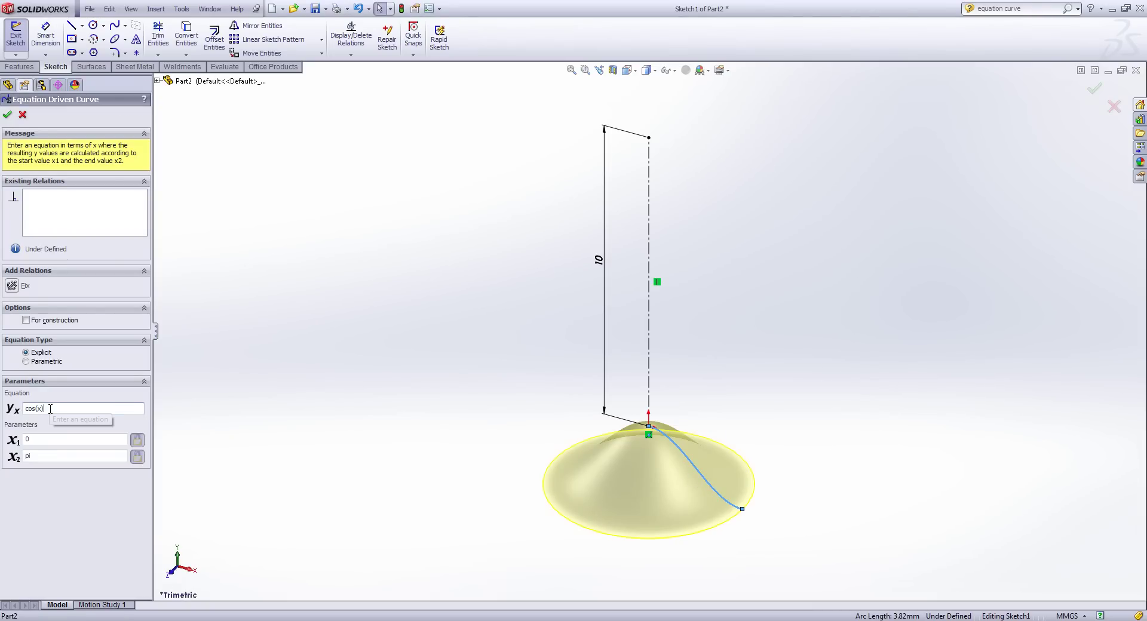
pyautogui.moveTo(44, 456); pyautogui.dragTo(2, 457)
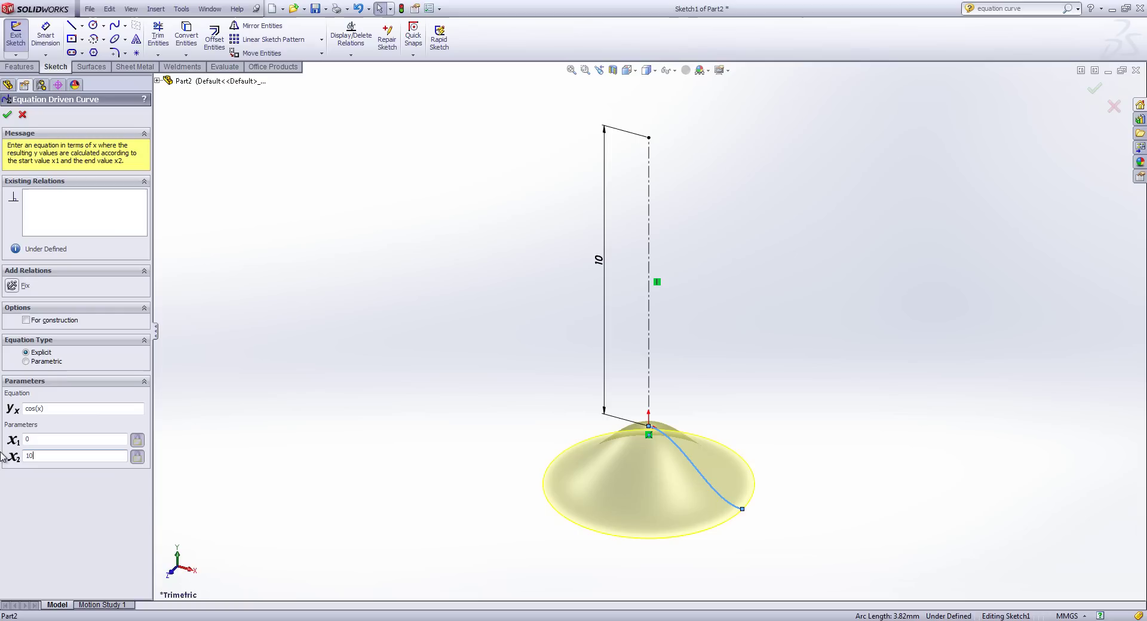
pyautogui.write('10')
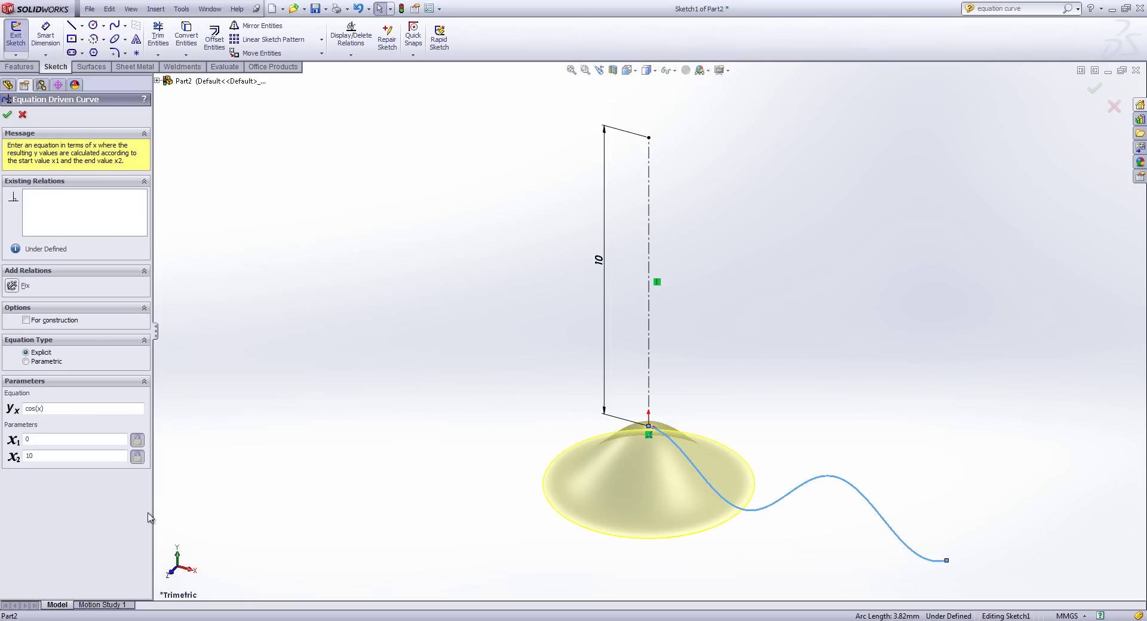
# Step: Set the equation to 5*sin(x^2)/((x^2)+1), accept, and exit the sketch to rebuild
pyautogui.moveTo(69, 409); pyautogui.dragTo(1, 413)
pyautogui.write('5*sin(x^2')
pyautogui.write(')/((')
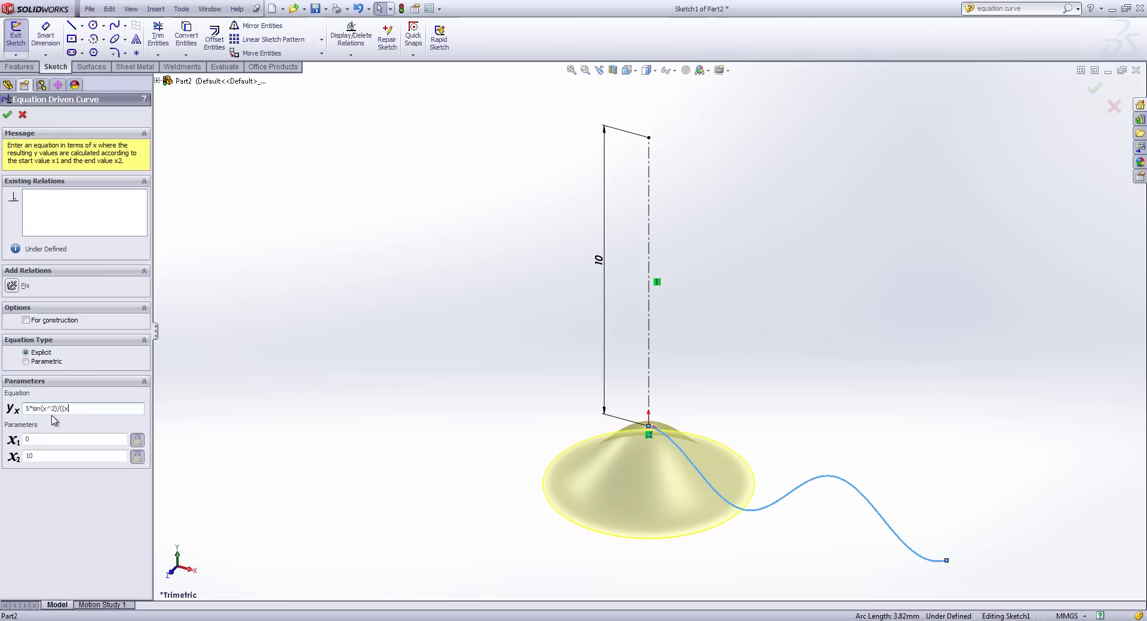
pyautogui.write('x^2)')
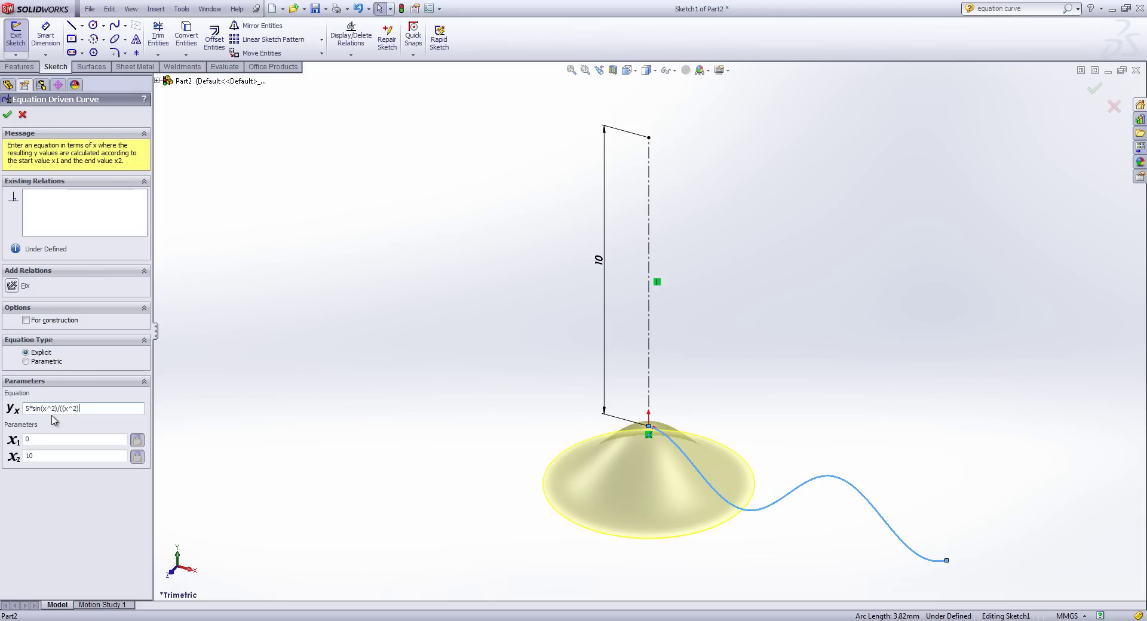
pyautogui.write('+11)')
pyautogui.press('BackSpace')
pyautogui.press('BackSpace')
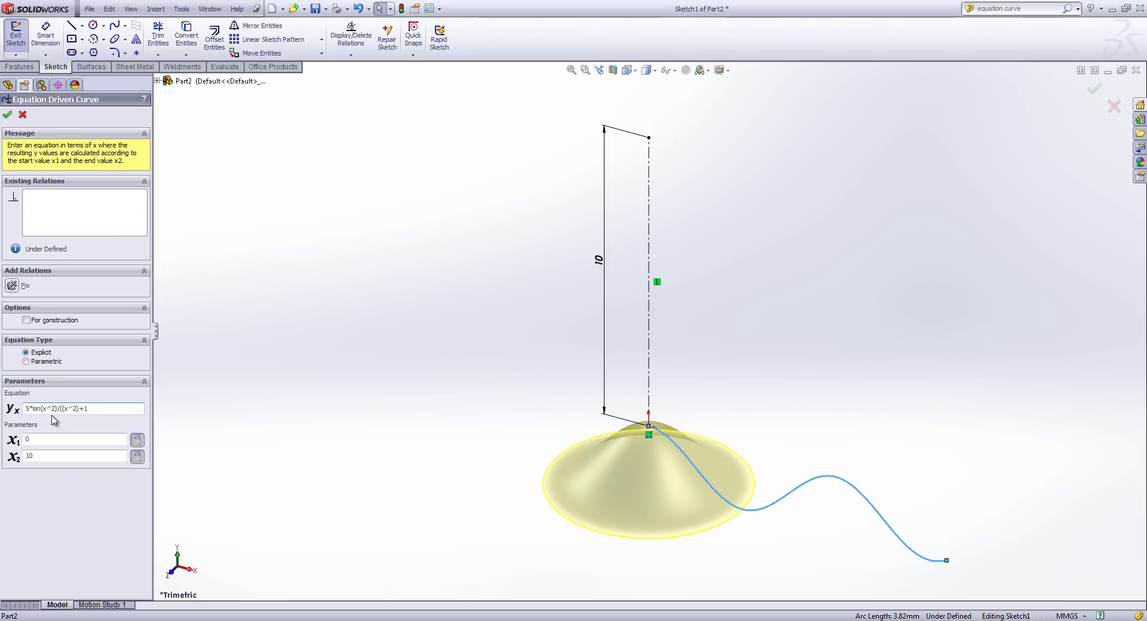
pyautogui.write(')')
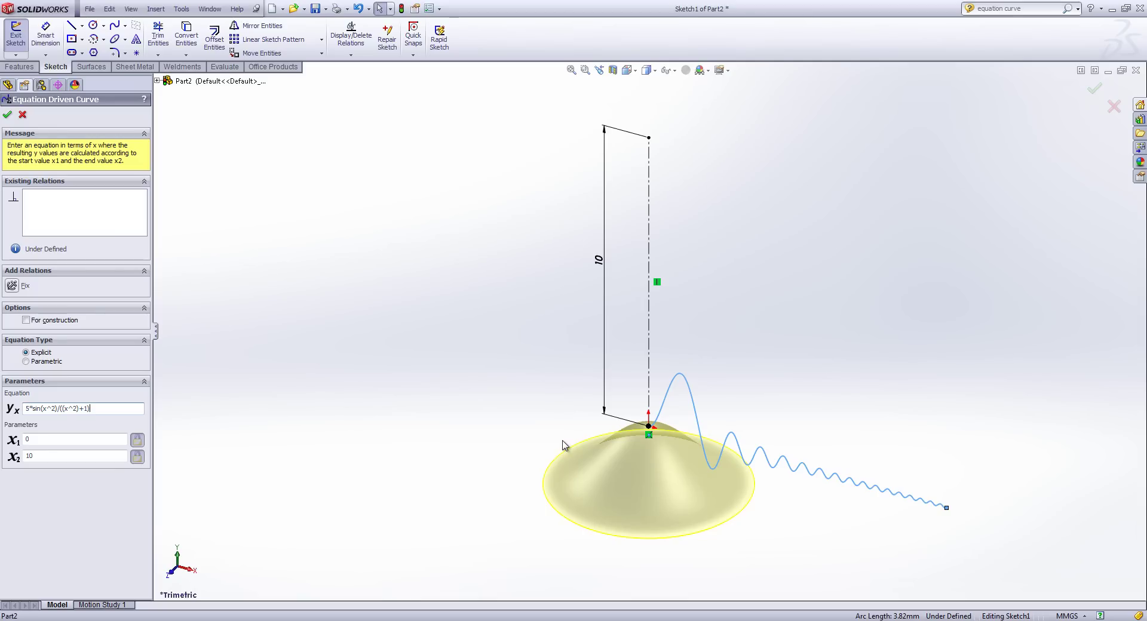
pyautogui.click(7, 114)
pyautogui.click(24, 38)
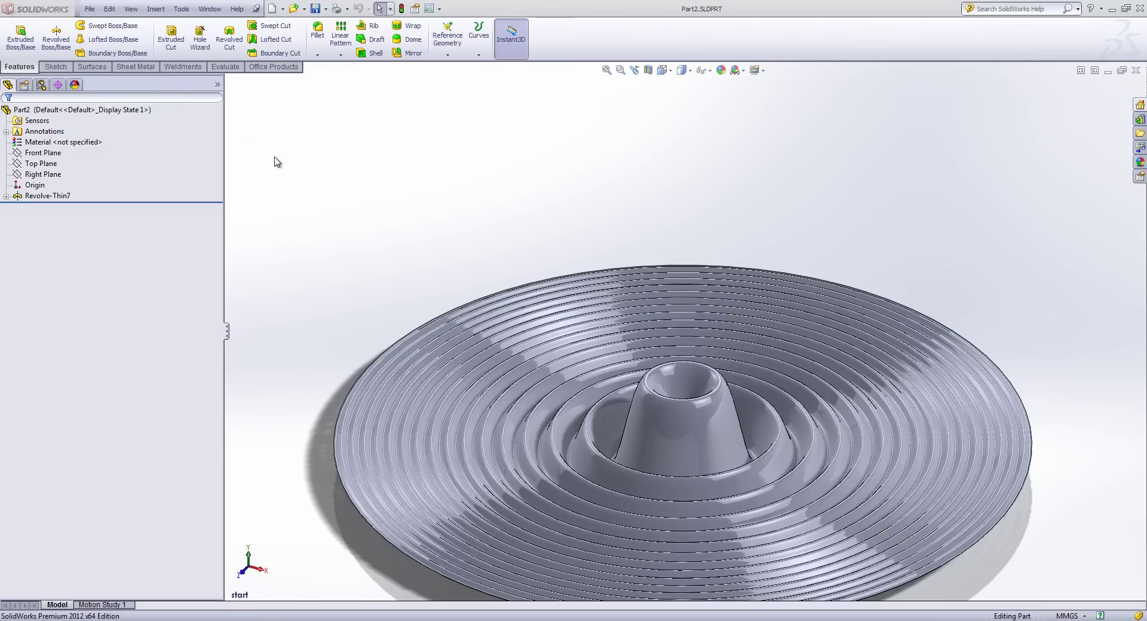
# Step: Orbit the rippled thin disc to view it from above
pyautogui.moveTo(297, 176); pyautogui.dragTo(322, 228, button='middle')
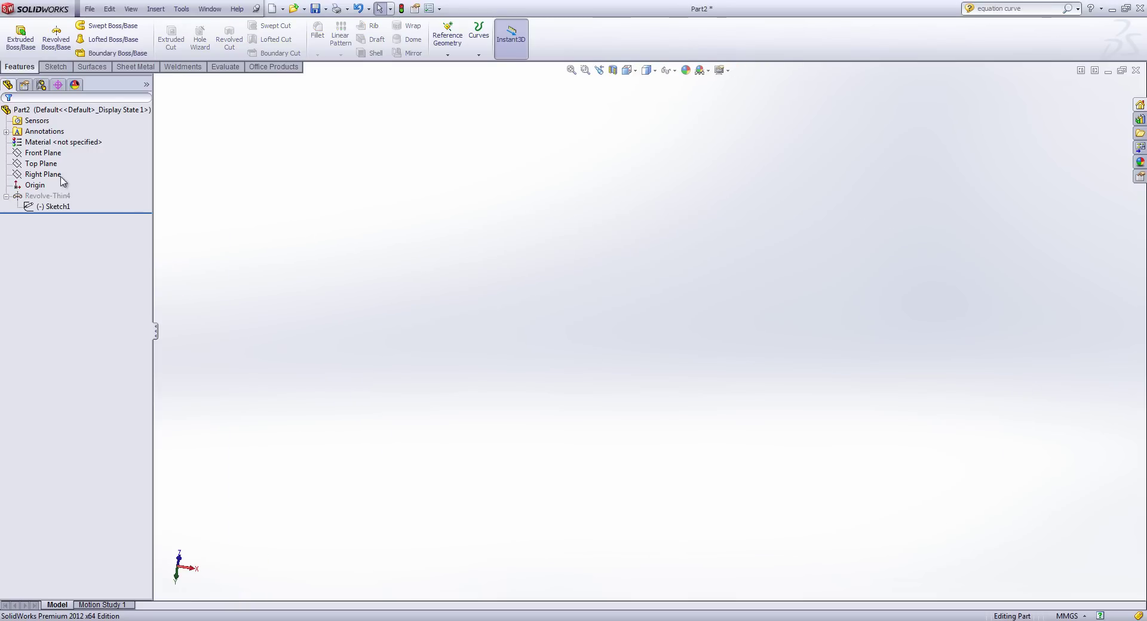
# Step: Start a Front Plane sketch with a parametric Equation Driven Curve
pyautogui.click(40, 154)
pyautogui.click(46, 137)
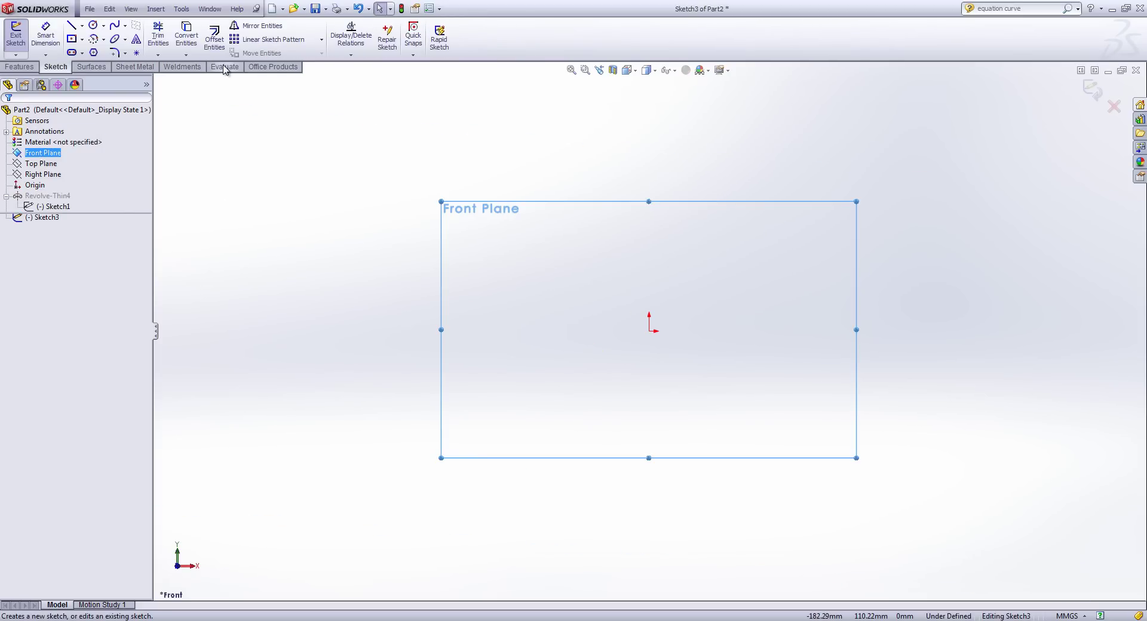
pyautogui.click(125, 25)
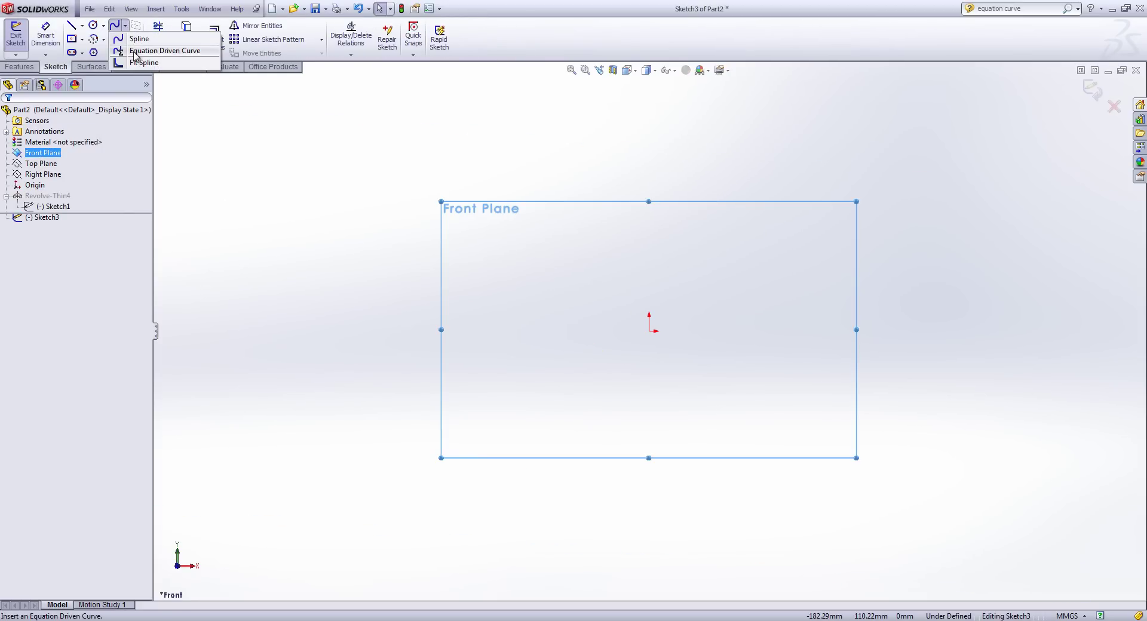
pyautogui.click(141, 52)
pyautogui.click(27, 203)
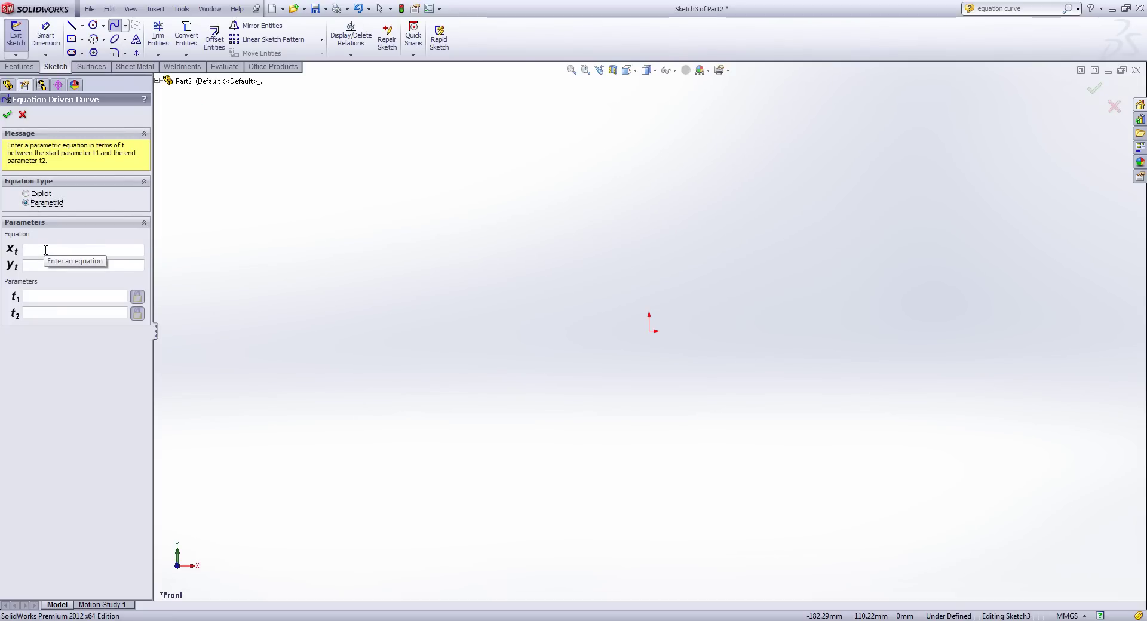
# Step: Fill in the parameter limits and equations to preview the curve from t = 1 to 5
pyautogui.click(51, 295)
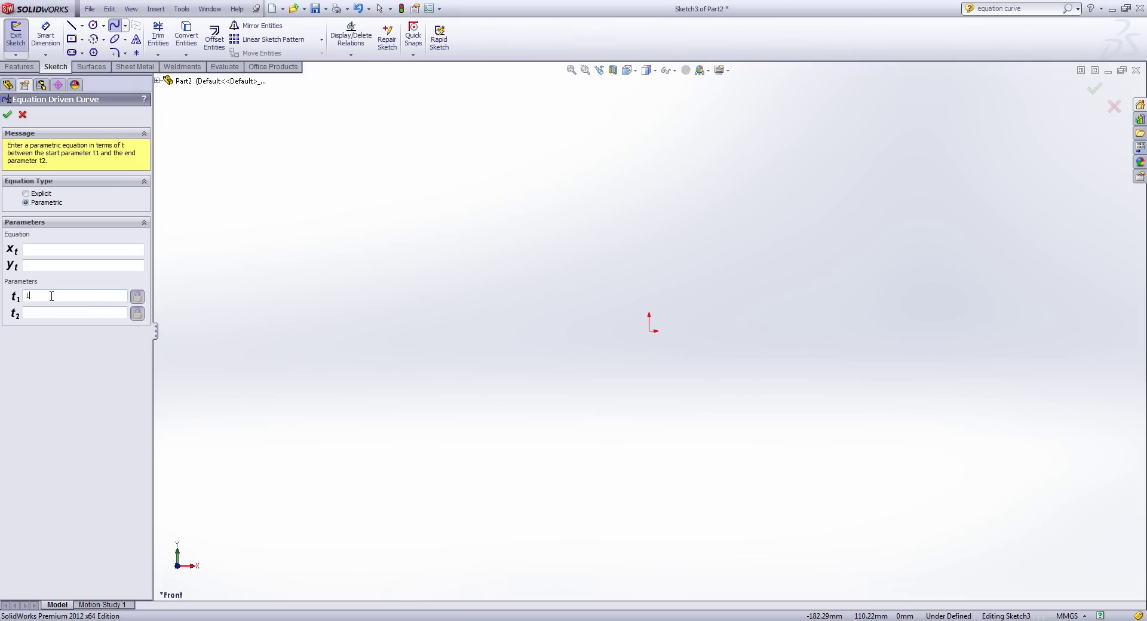
pyautogui.write('5')
pyautogui.click(51, 249)
pyautogui.write('10*(2/((exp(t)-exp(-t))))+1')
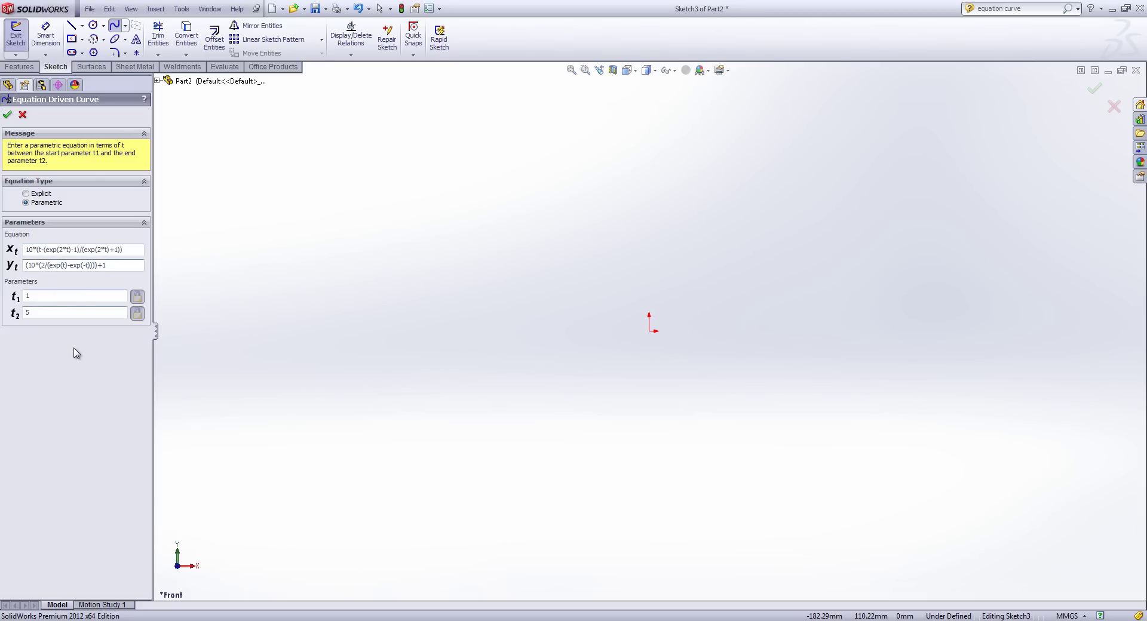
pyautogui.press('Return')
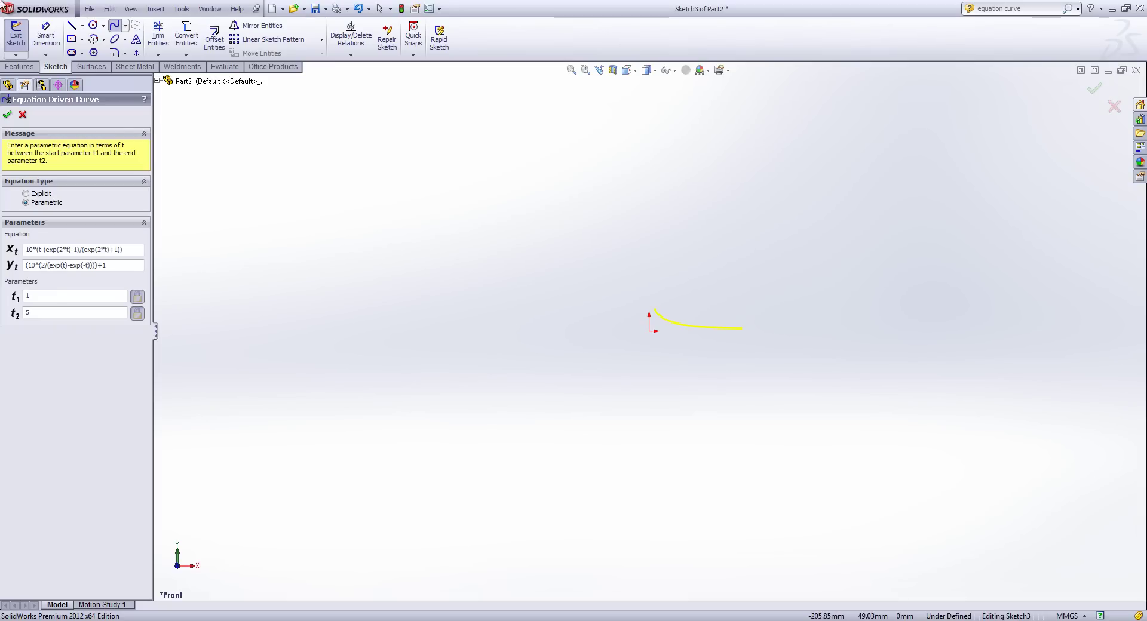
# Step: Accept the curve and extend it with a horizontal line to the right
pyautogui.click(8, 114)
pyautogui.press('f')
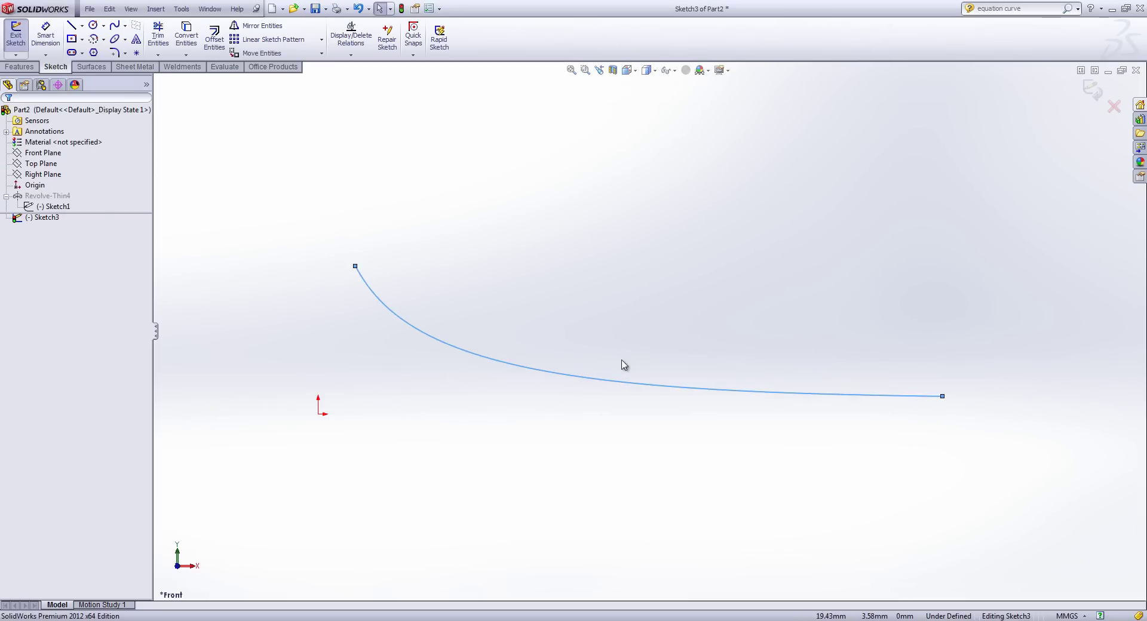
pyautogui.click(71, 25)
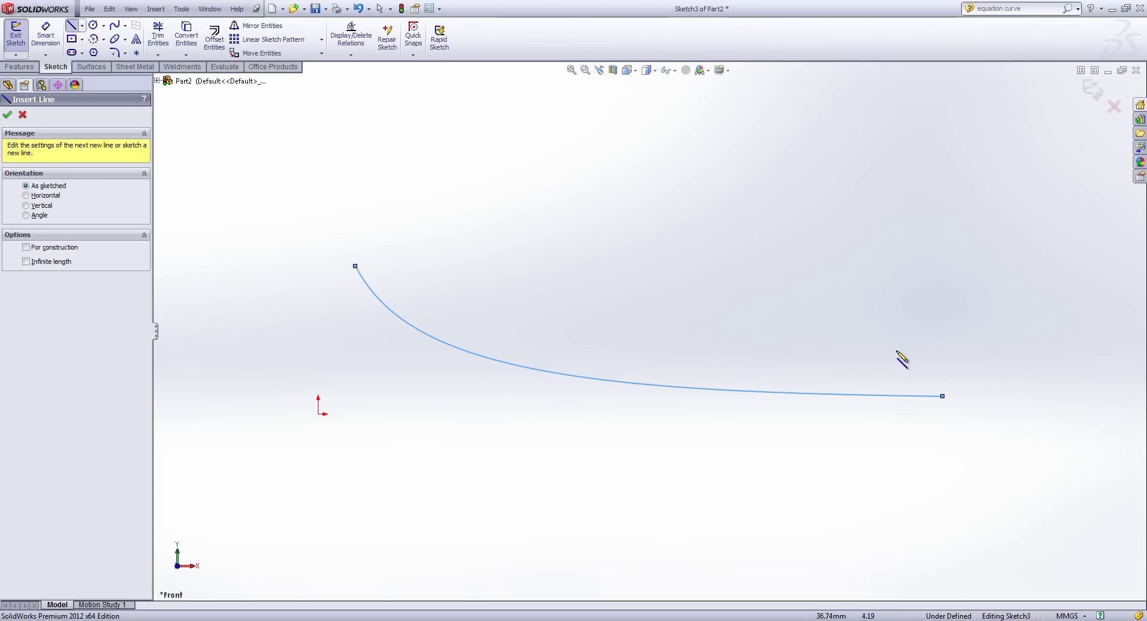
pyautogui.click(943, 395)
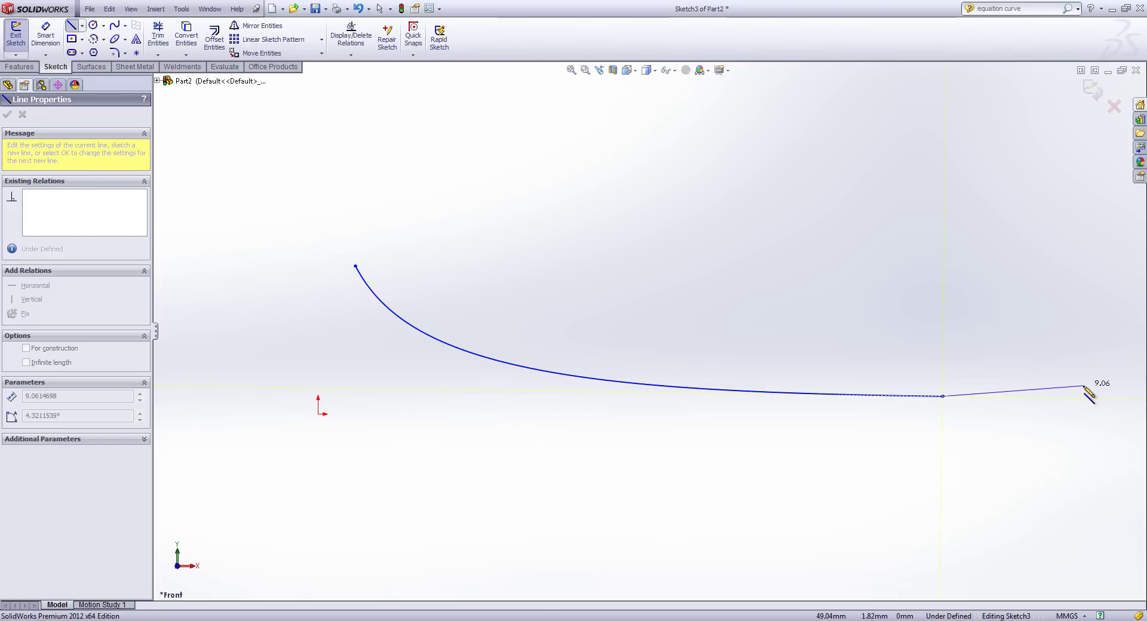
pyautogui.doubleClick(1139, 396)
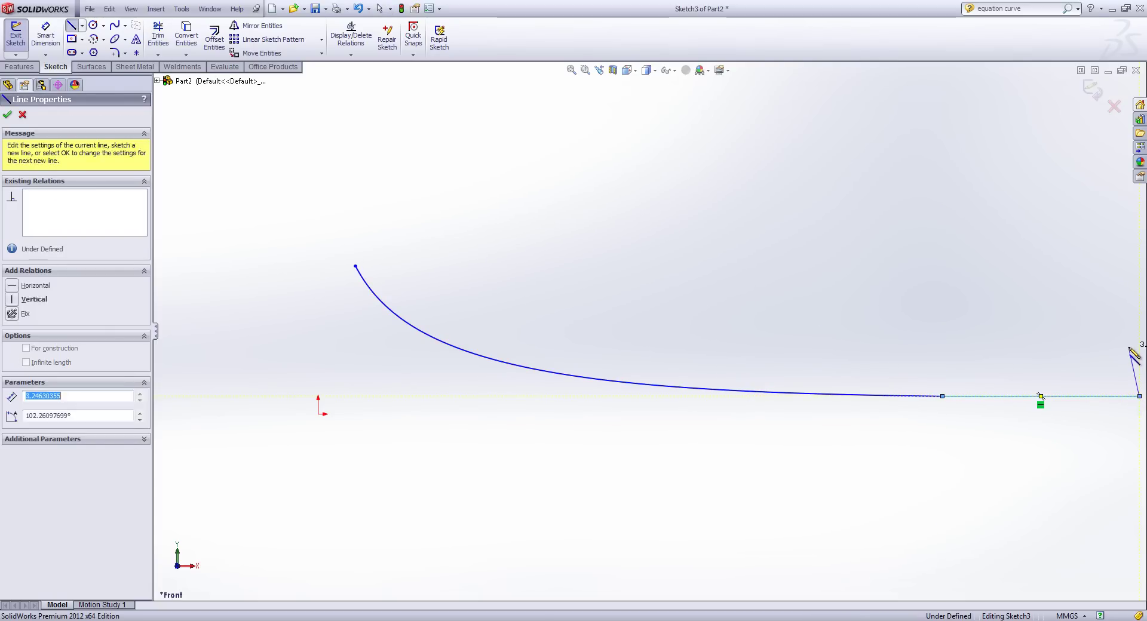
pyautogui.press('f')
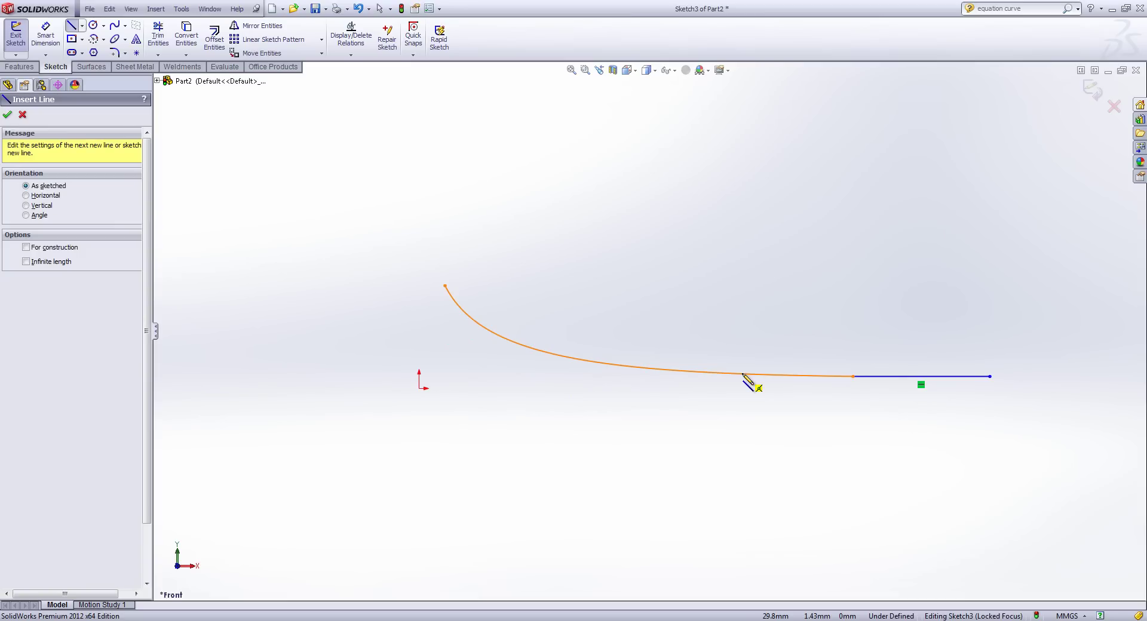
pyautogui.press('Escape')
# Step: Draw a horizontal centerline from the origin and a short vertical line down to it
pyautogui.press('s')
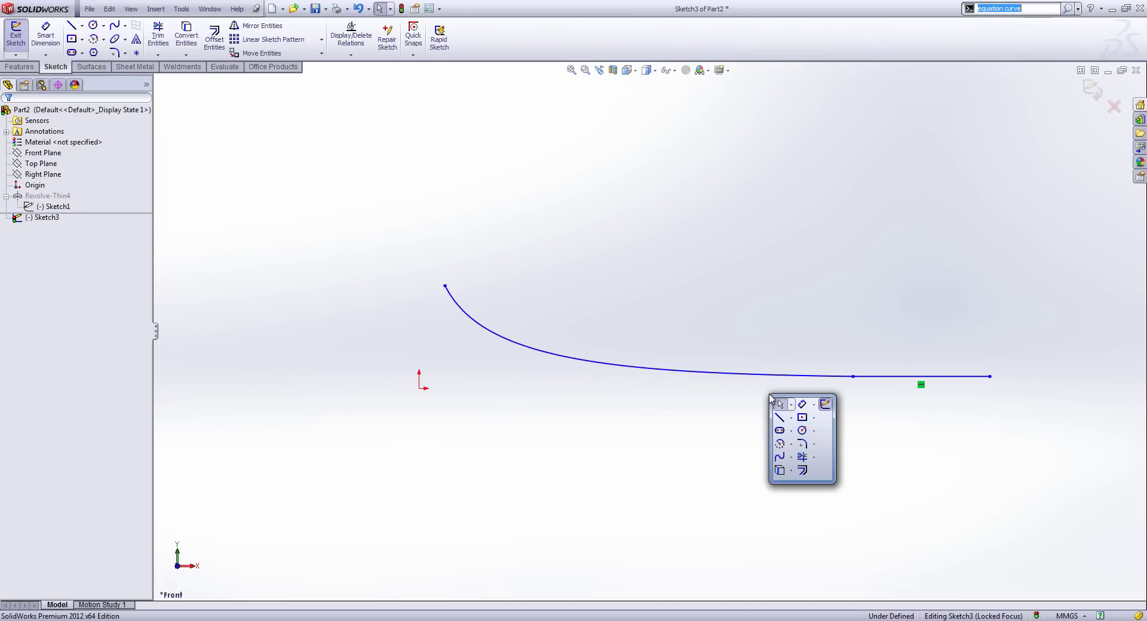
pyautogui.click(791, 417)
pyautogui.click(807, 444)
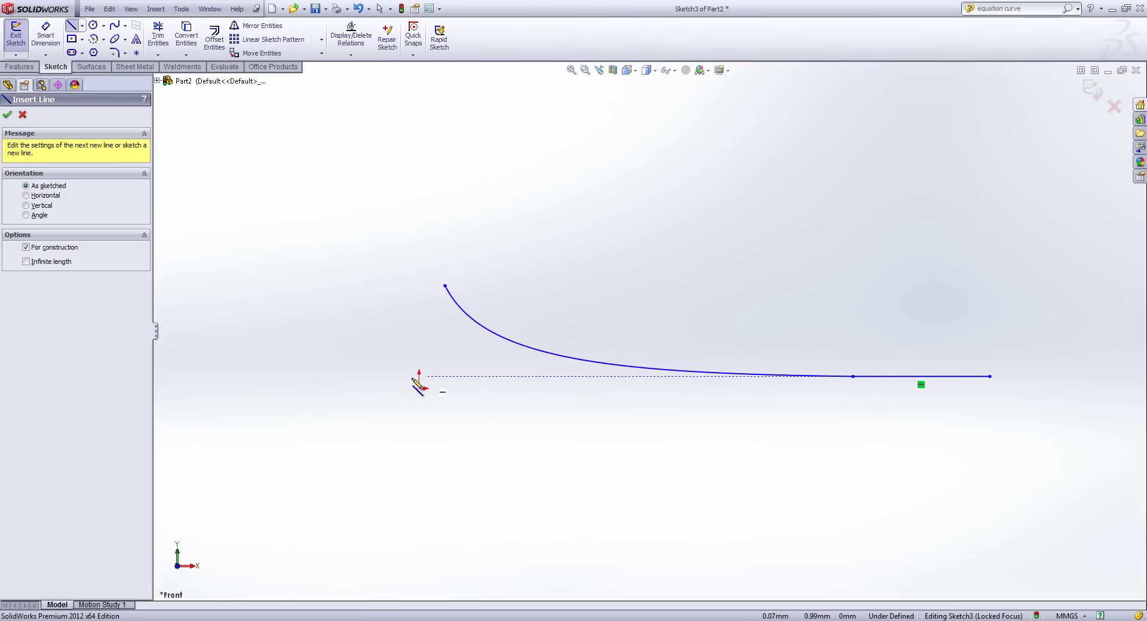
pyautogui.click(421, 389)
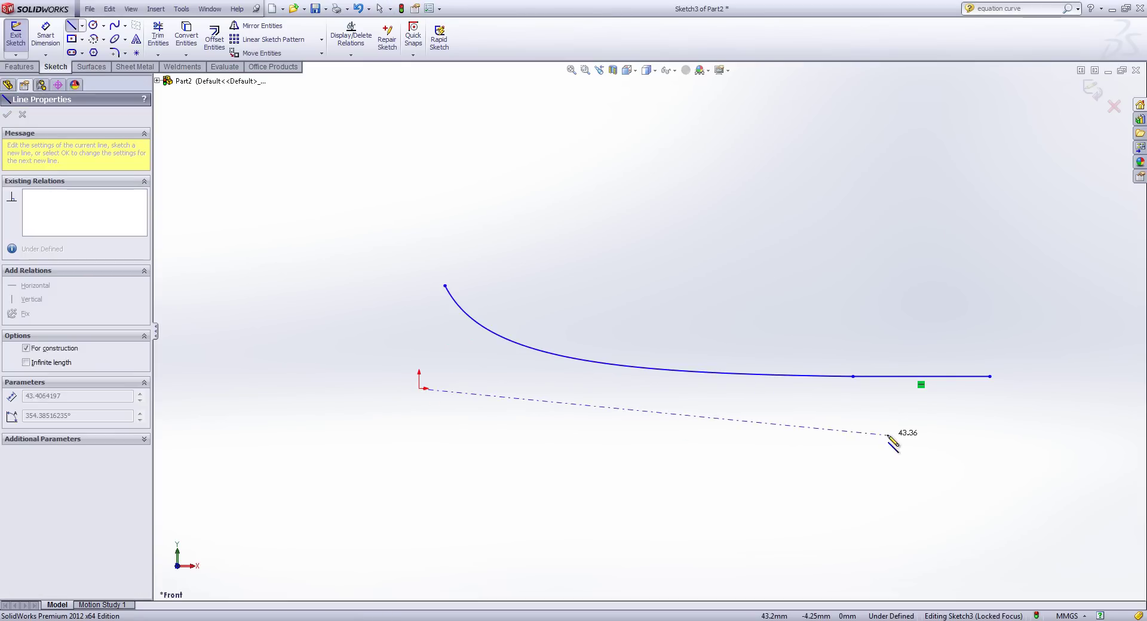
pyautogui.doubleClick(1052, 389)
pyautogui.click(989, 376)
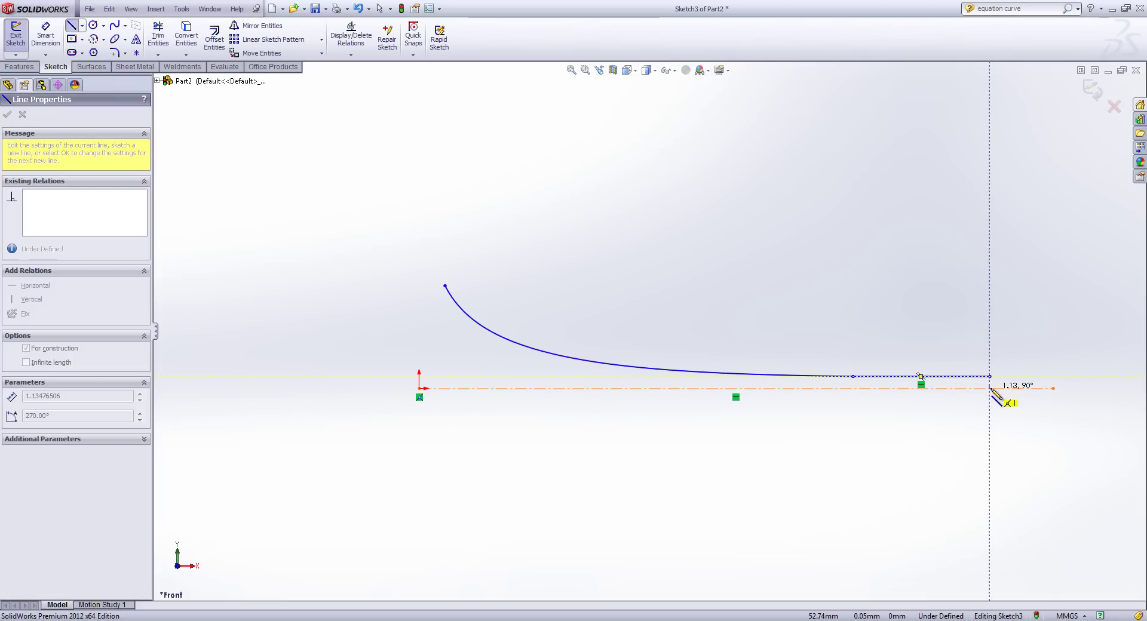
pyautogui.click(989, 388)
pyautogui.press('Escape')
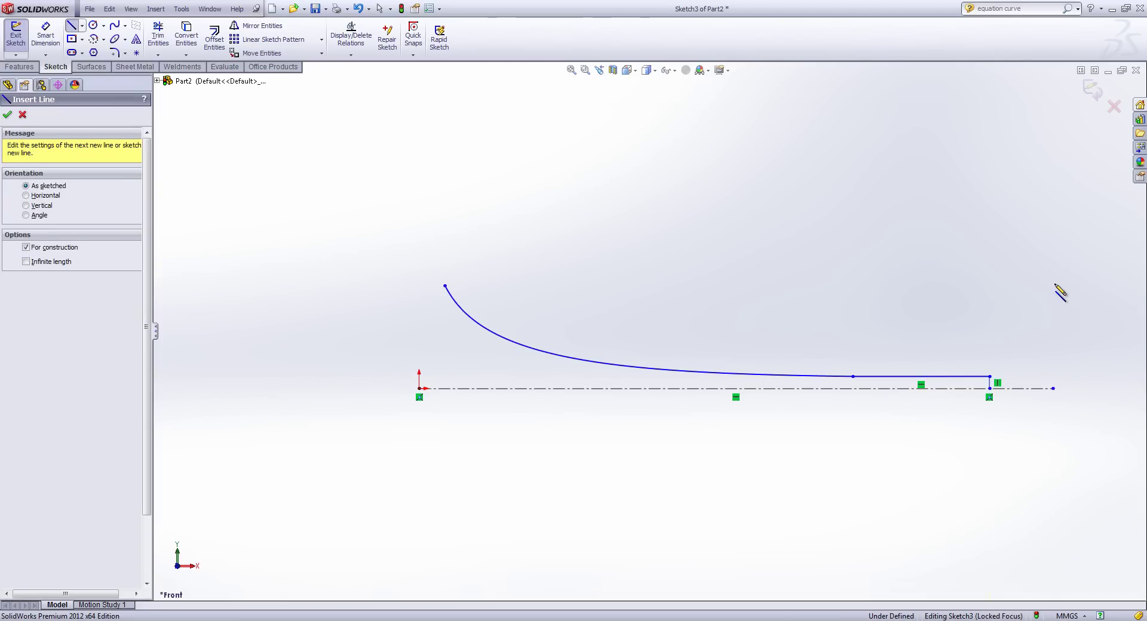
# Step: Revolve the curve as a thin feature about the short vertical Line5, creating the shallow dish Revolve-Thin5
pyautogui.click(23, 69)
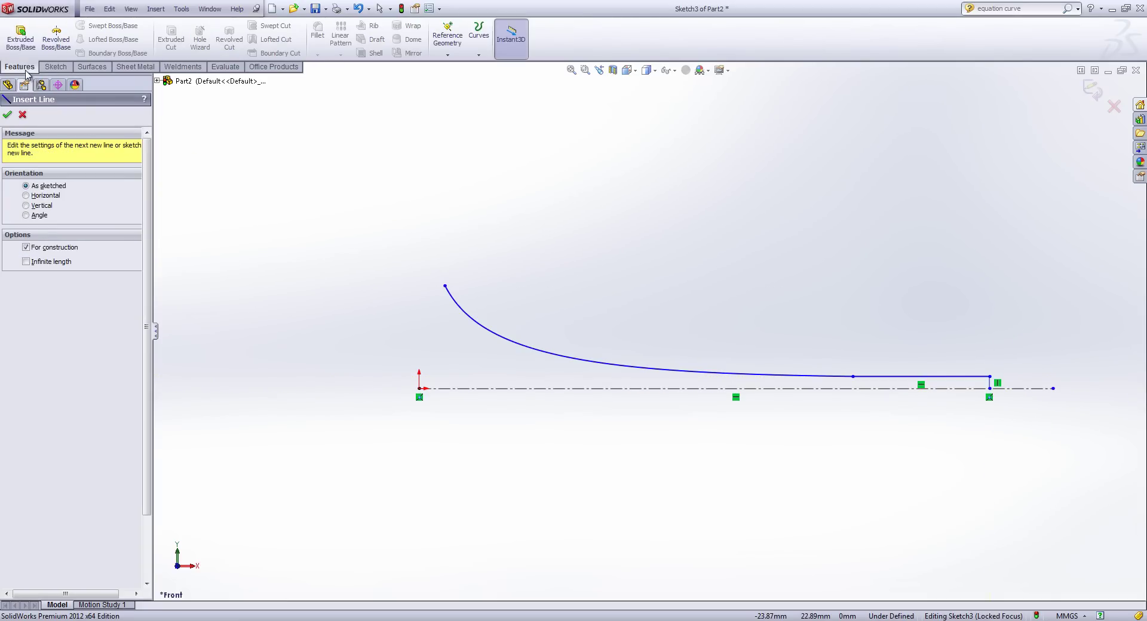
pyautogui.click(55, 37)
pyautogui.click(660, 324)
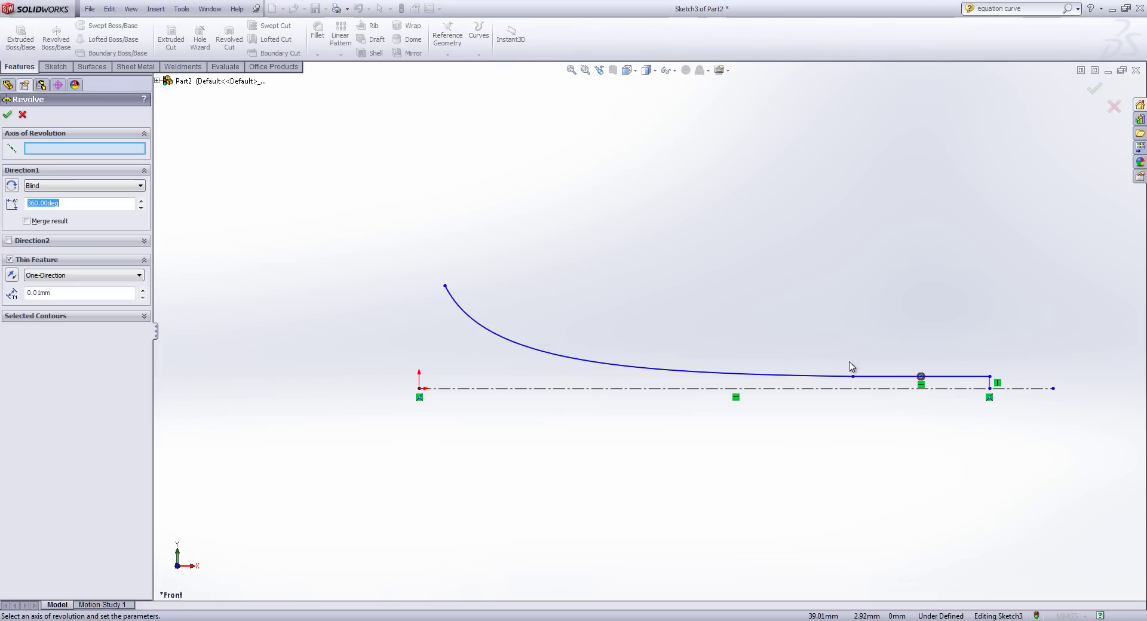
pyautogui.click(987, 382)
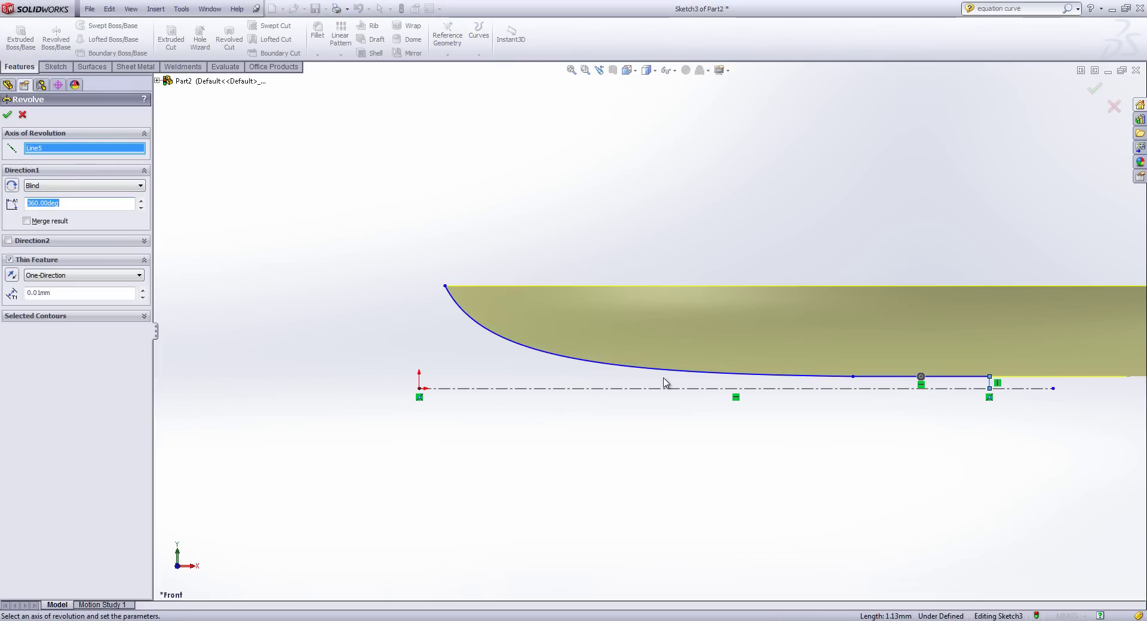
pyautogui.click(9, 117)
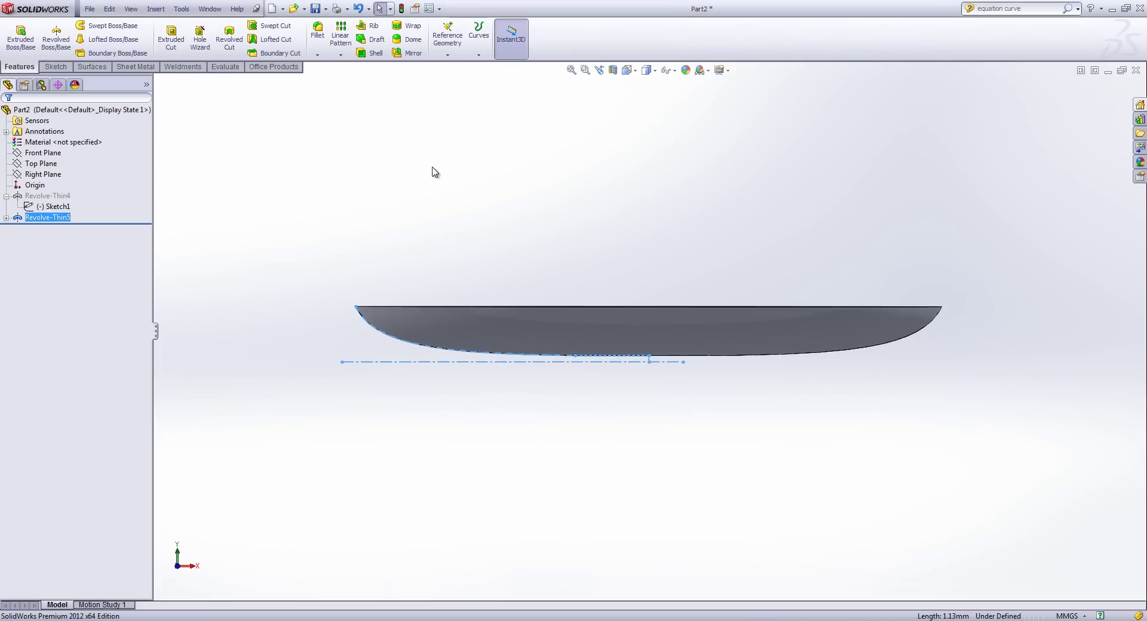
pyautogui.hotkey('ctrl', '7')
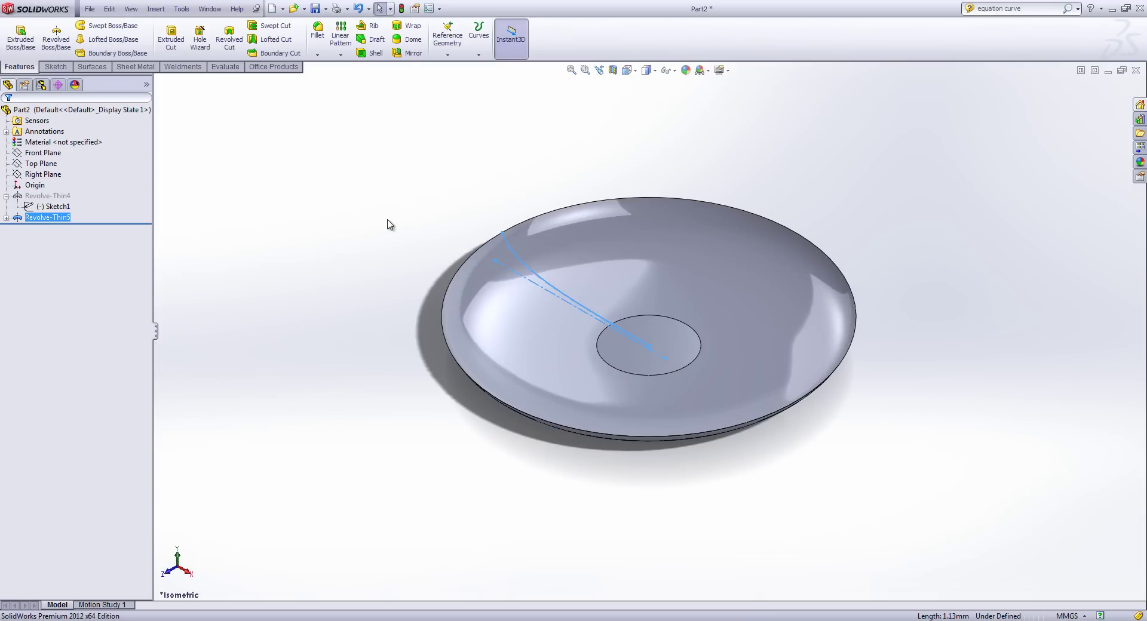
pyautogui.moveTo(454, 442); pyautogui.dragTo(445, 387, button='middle')
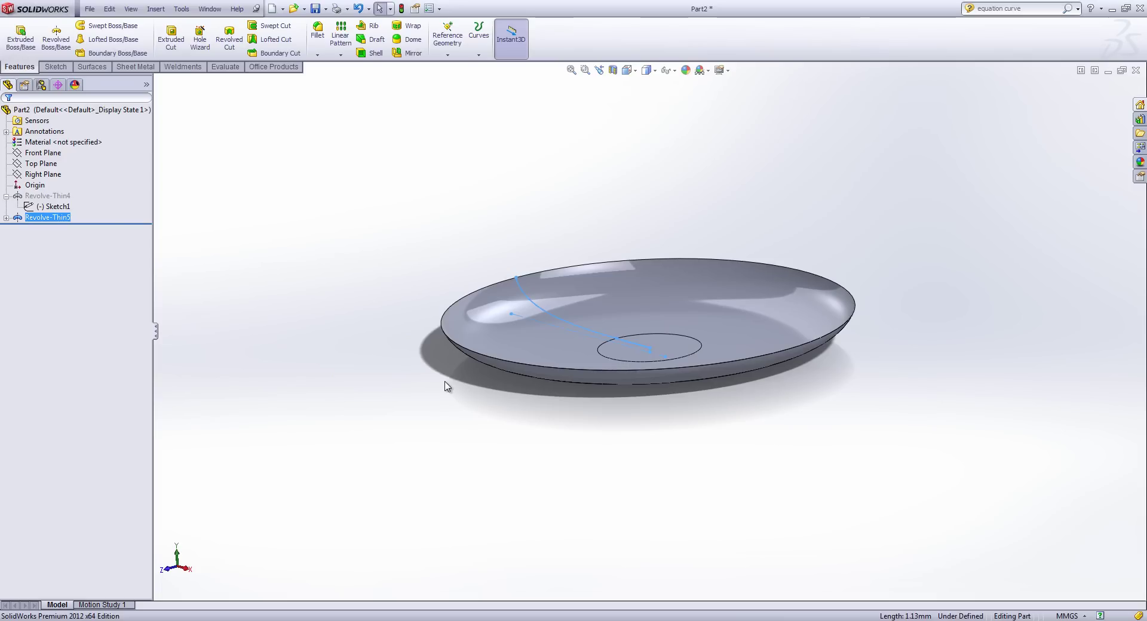
# Step: Edit Revolve-Thin5 to revolve about the horizontal centerline Line3, reshaping the dish into a trumpet bell
pyautogui.rightClick(25, 219)
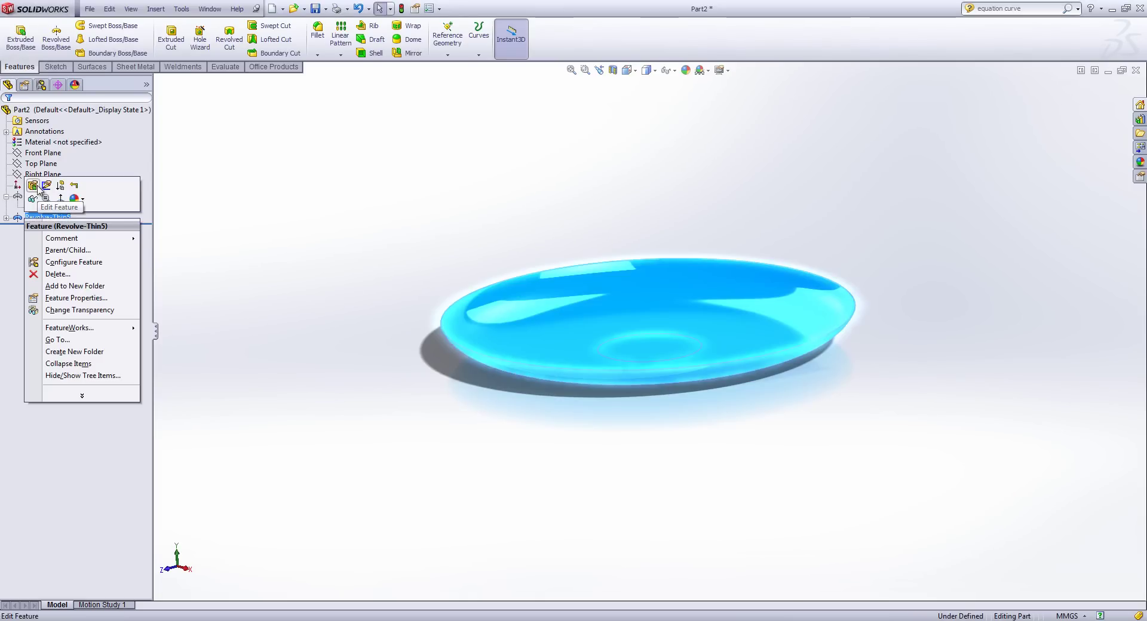
pyautogui.click(40, 193)
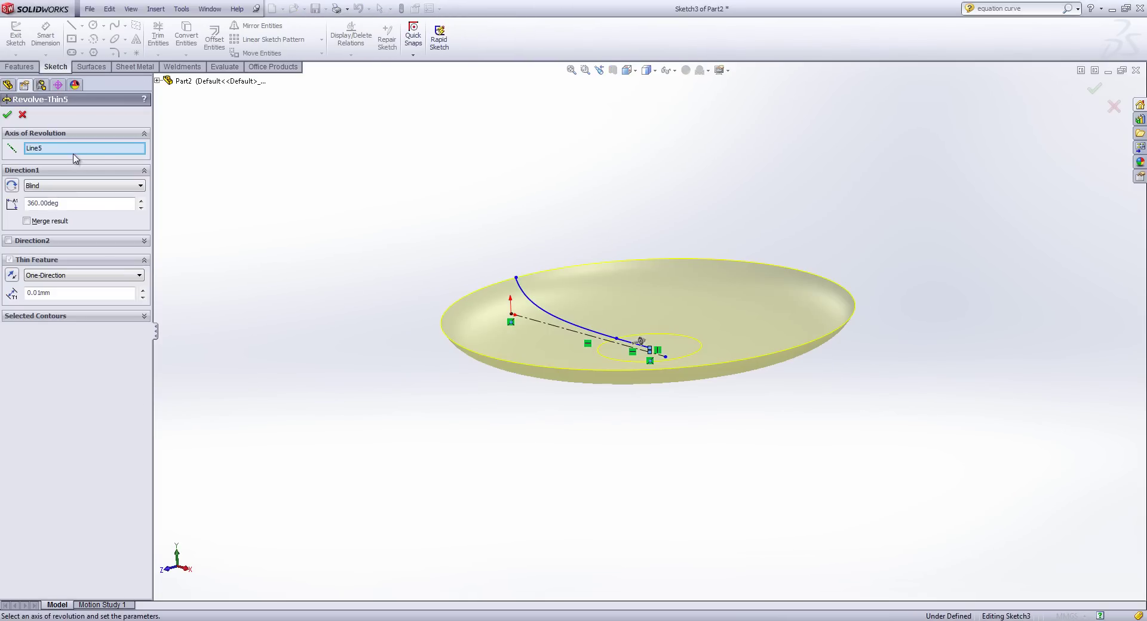
pyautogui.click(537, 320)
pyautogui.click(7, 114)
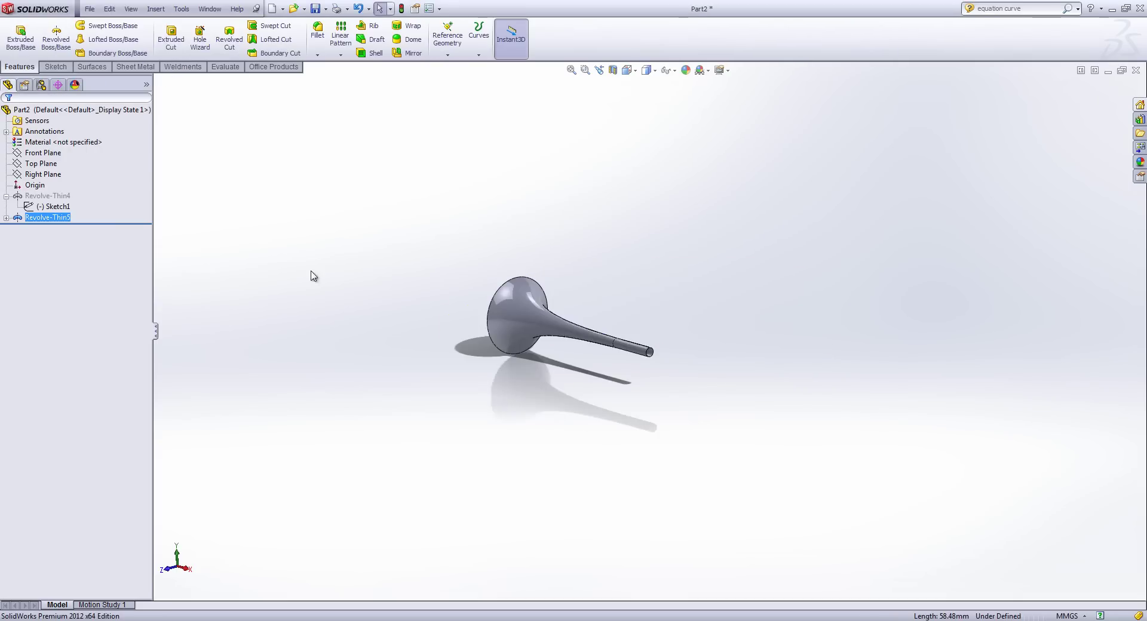
pyautogui.moveTo(534, 381); pyautogui.dragTo(536, 437, button='middle')
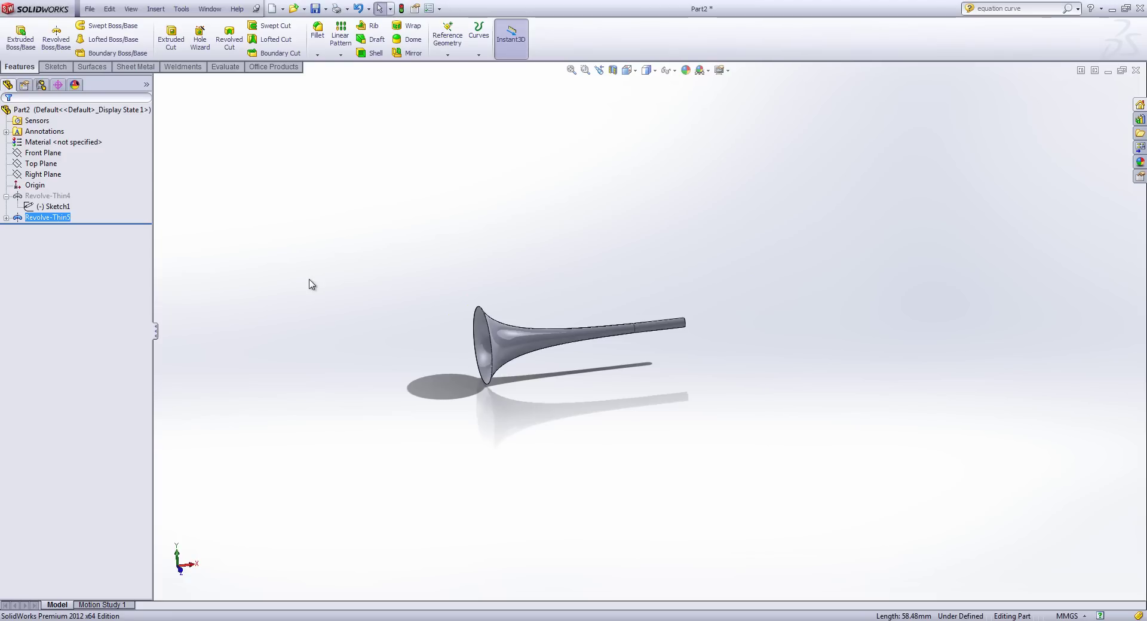
# Step: Suppress the trumpet revolve and start a new 3D sketch
pyautogui.rightClick(50, 218)
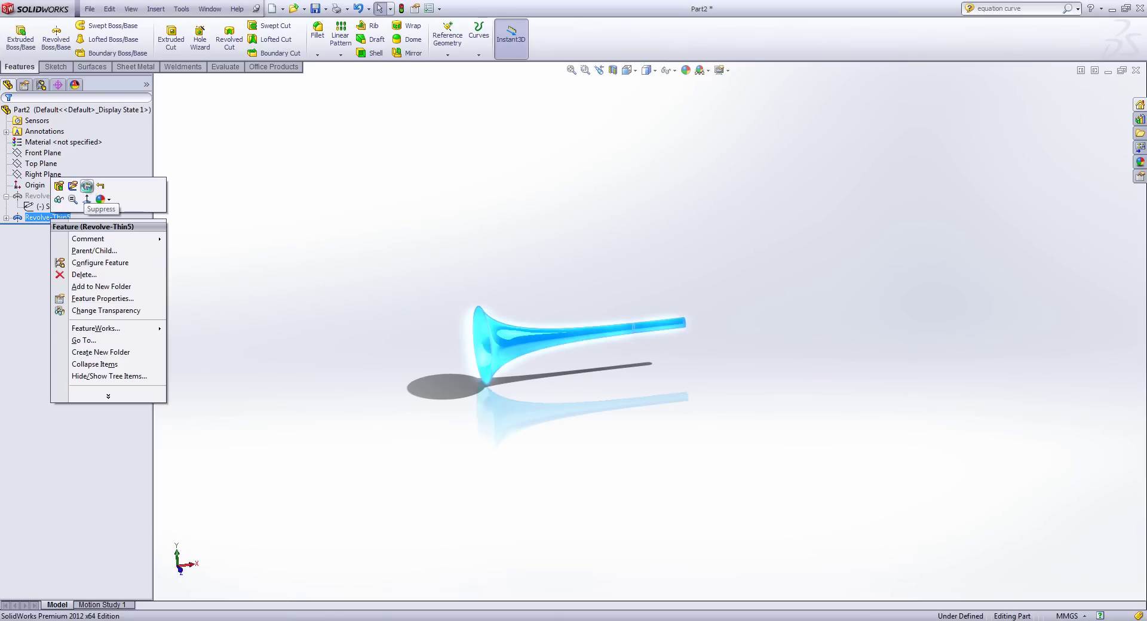
pyautogui.click(87, 188)
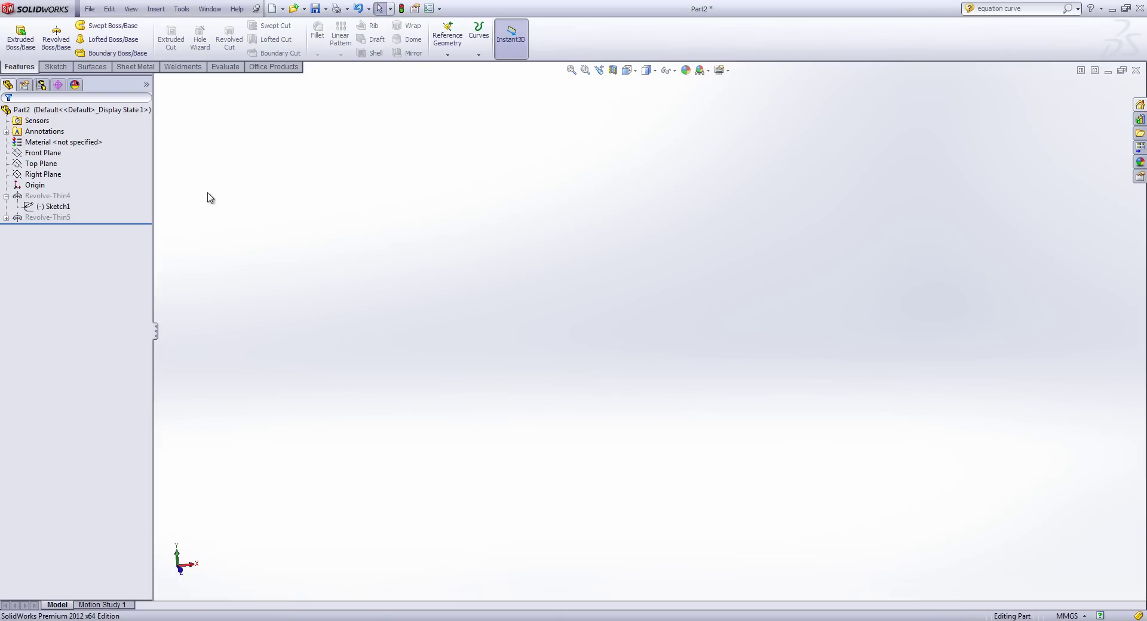
pyautogui.click(55, 66)
pyautogui.click(16, 54)
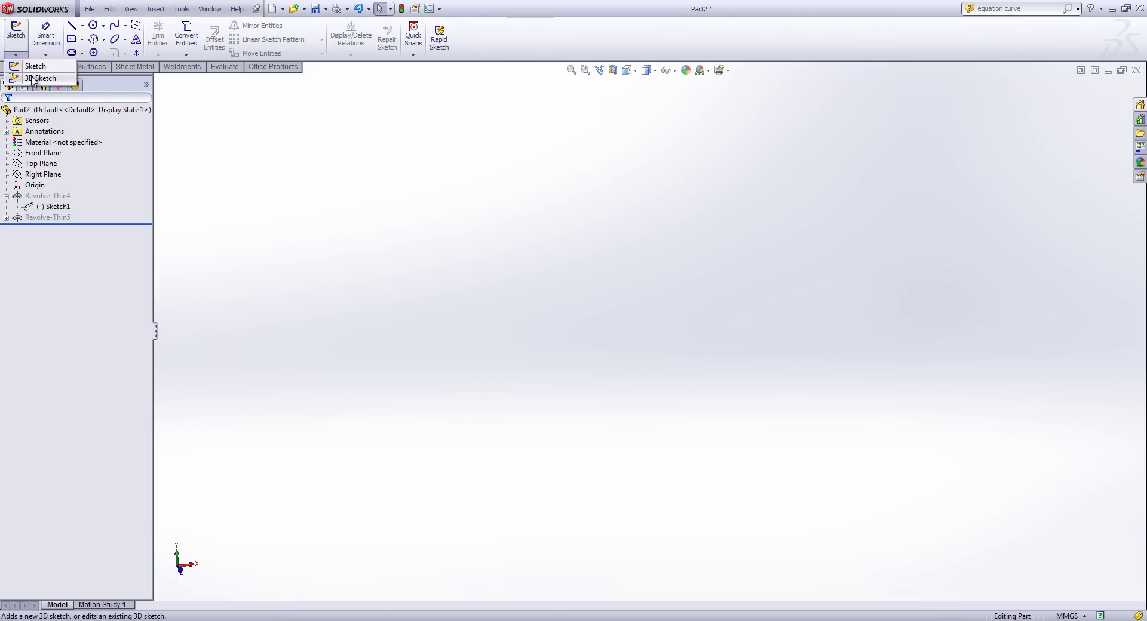
pyautogui.click(32, 78)
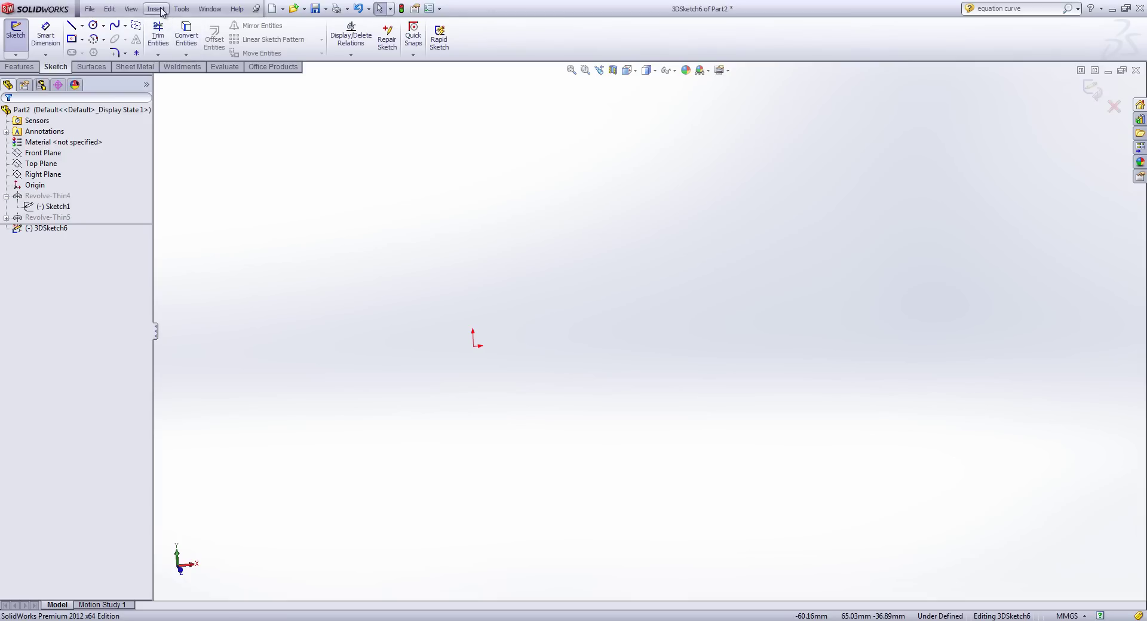
# Step: Add a 3D equation-driven curve x=5*t, y=1.25*cos(5*t), z=5*cos(t), t from 0 to 2*pi
pyautogui.click(125, 25)
pyautogui.click(142, 63)
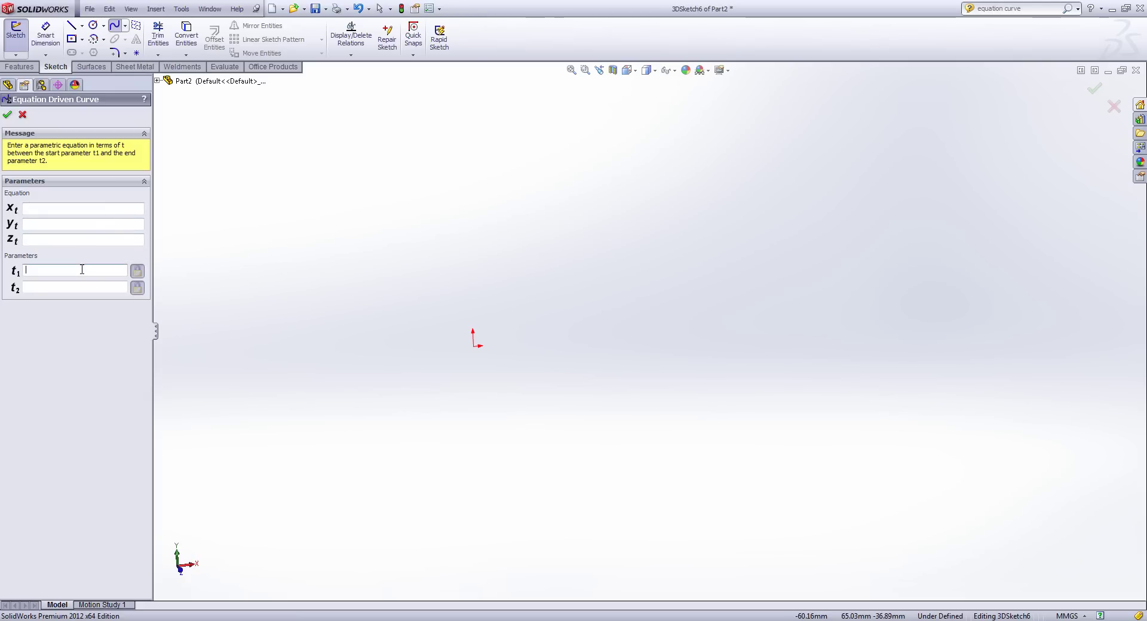
pyautogui.press('Tab')
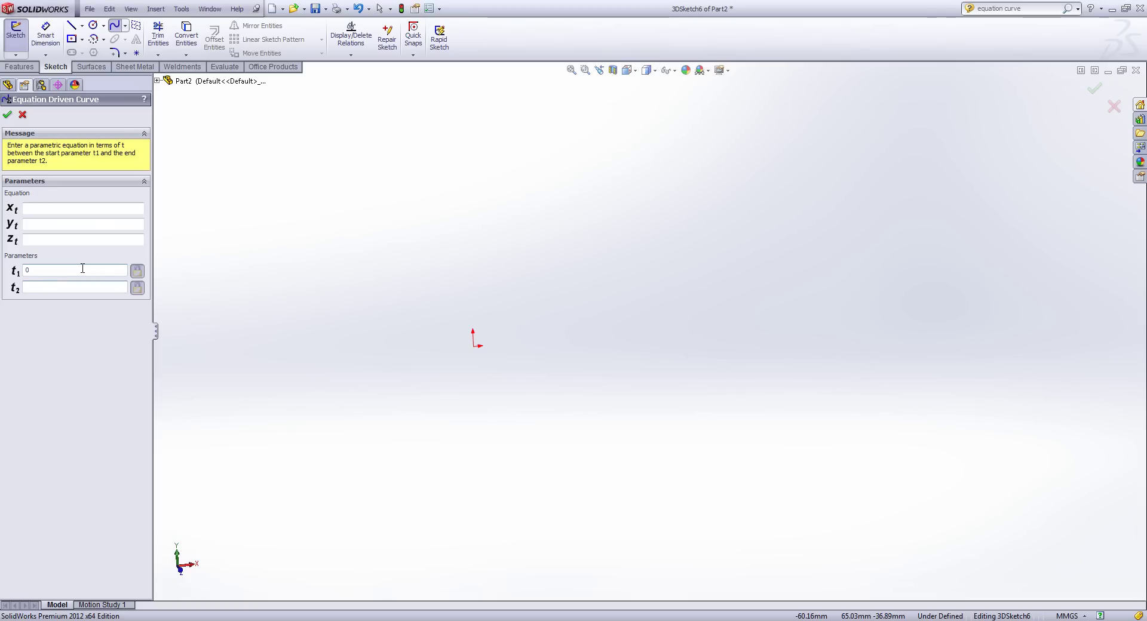
pyautogui.write('2*pi')
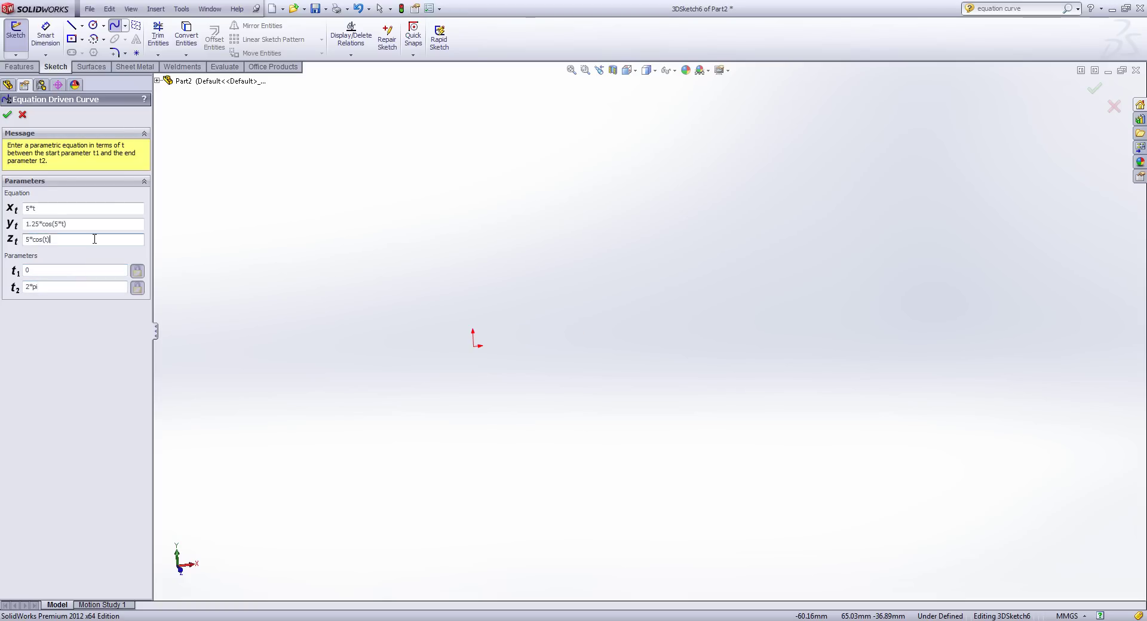
pyautogui.click(77, 354)
pyautogui.click(7, 114)
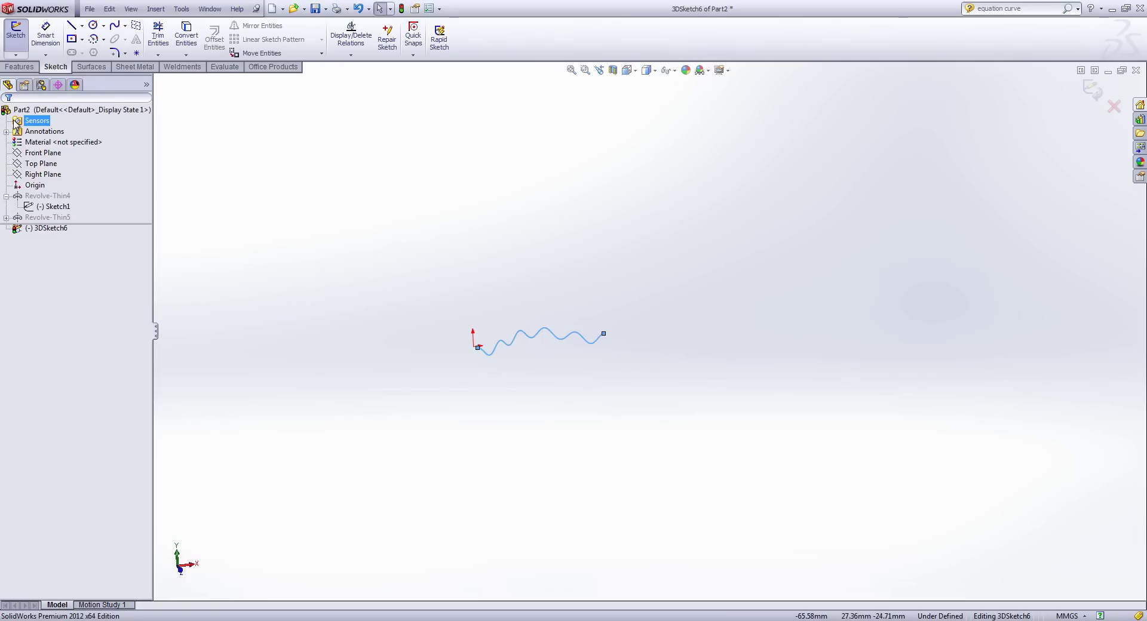
pyautogui.hotkey('ctrl', '1')
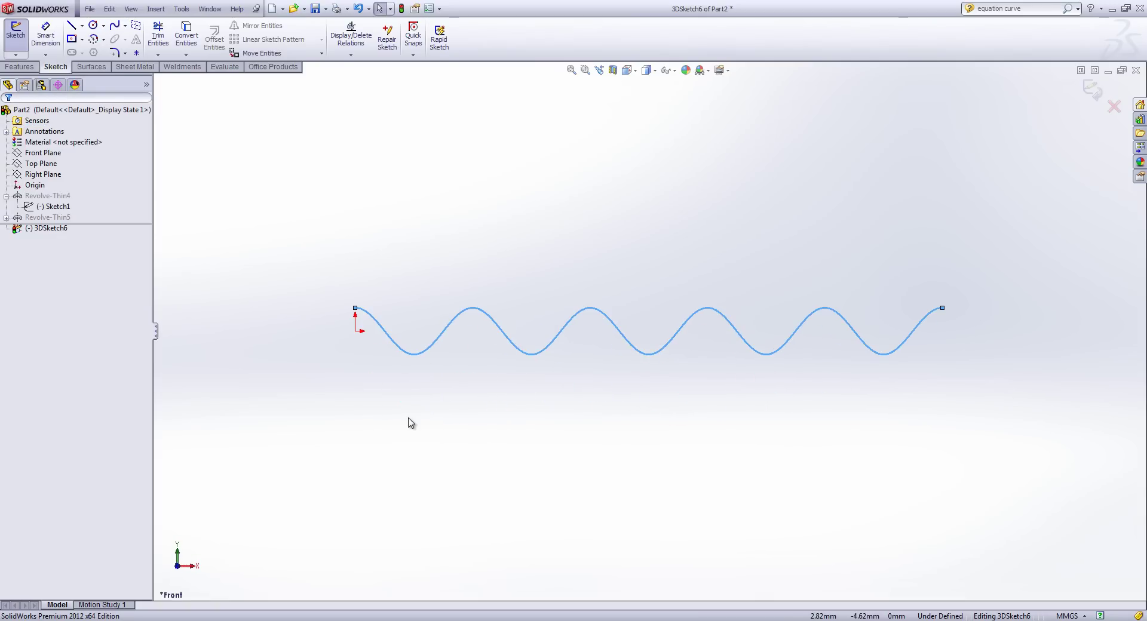
pyautogui.hotkey('ctrl', '5')
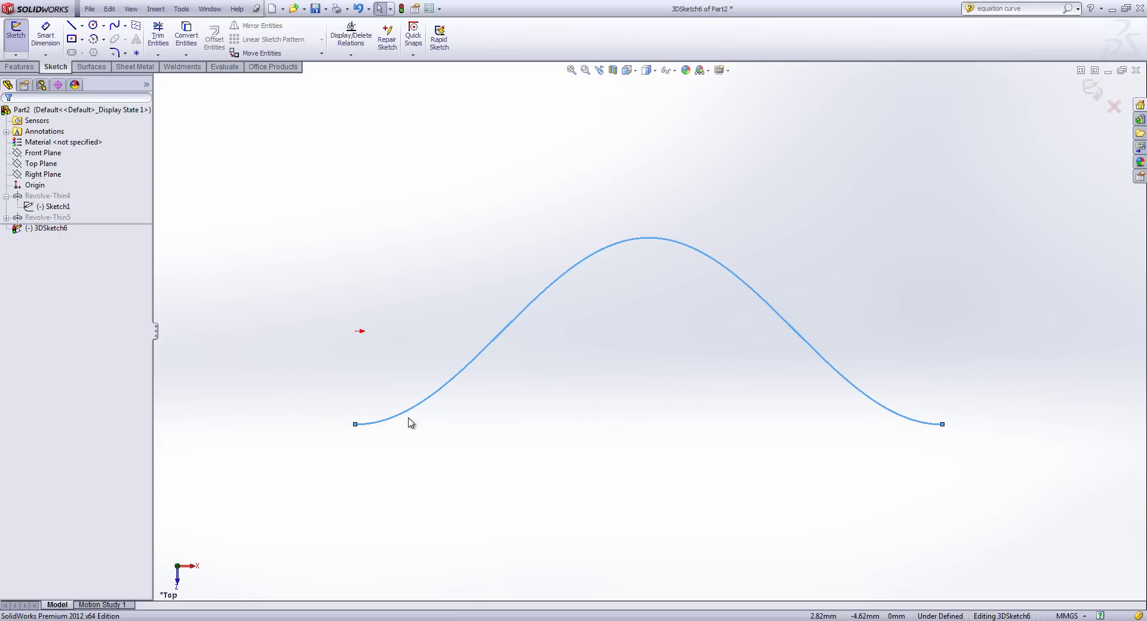
pyautogui.hotkey('ctrl', '7')
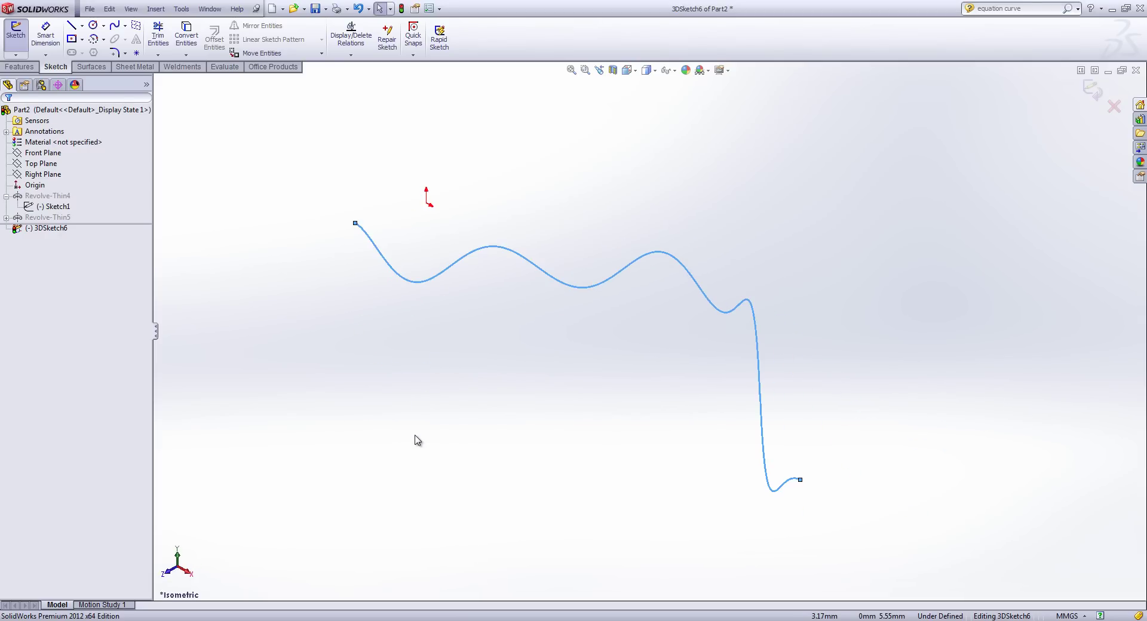
# Step: Join the wavy curve's two endpoints with a straight line and exit the 3D sketch
pyautogui.click(71, 25)
pyautogui.click(355, 222)
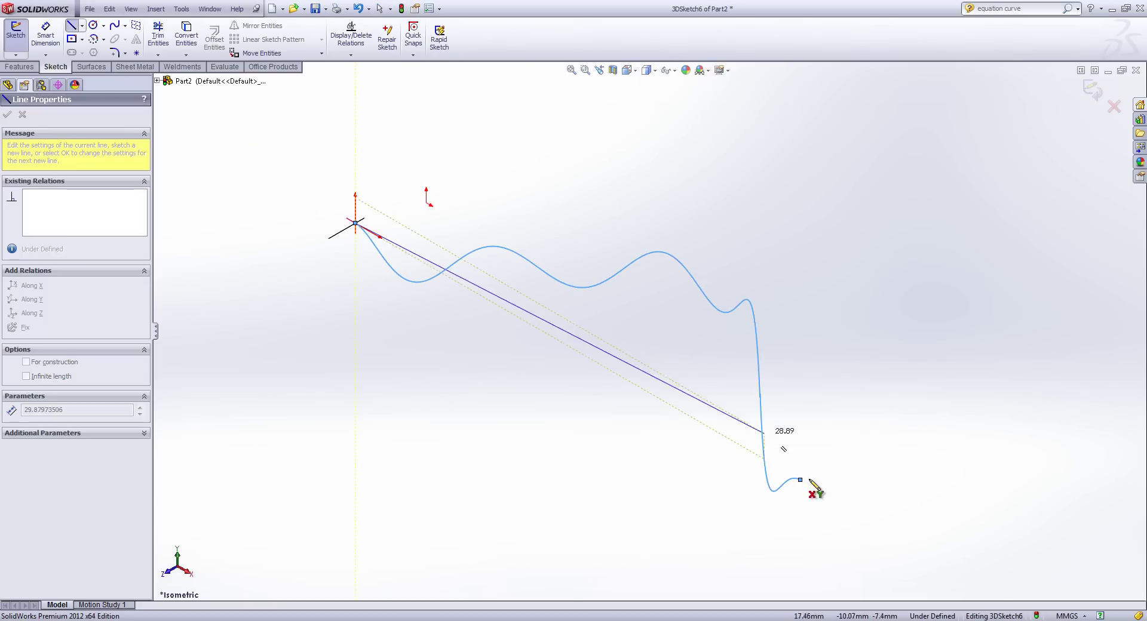
pyautogui.click(800, 480)
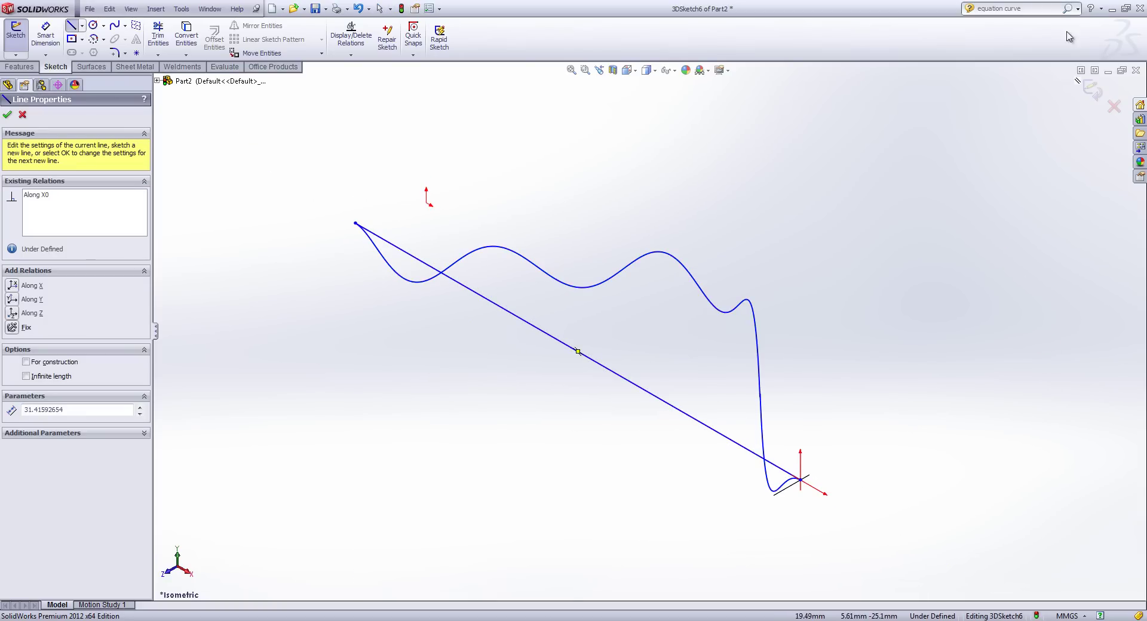
pyautogui.click(1093, 91)
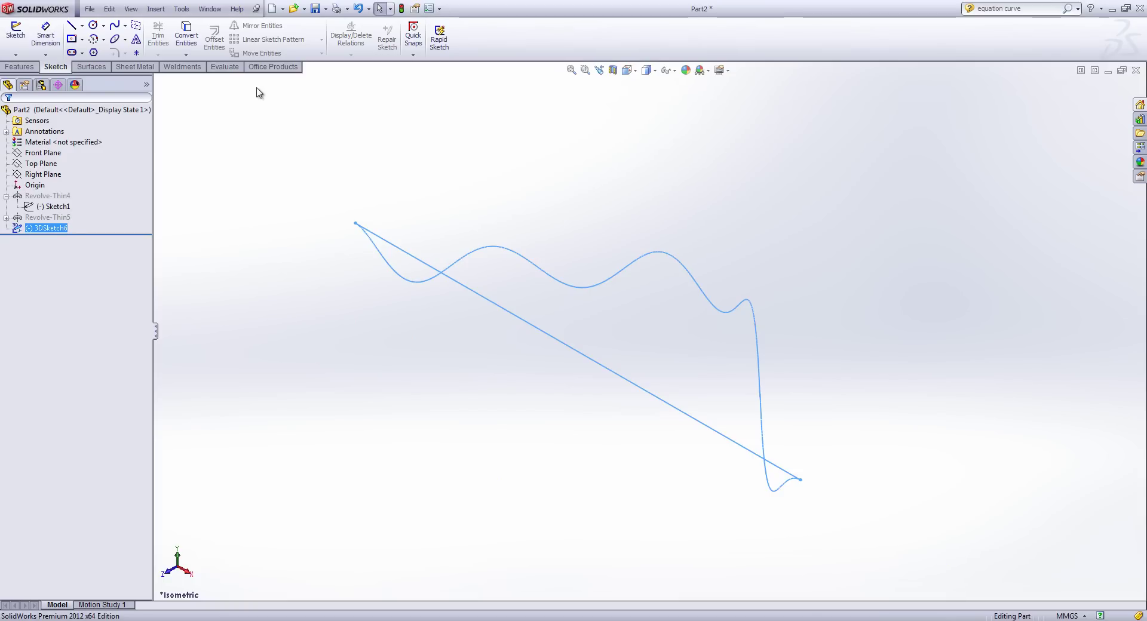
# Step: Fill the closed curve-and-line loop with the filled surface Surface-Fill3
pyautogui.click(91, 66)
pyautogui.click(172, 37)
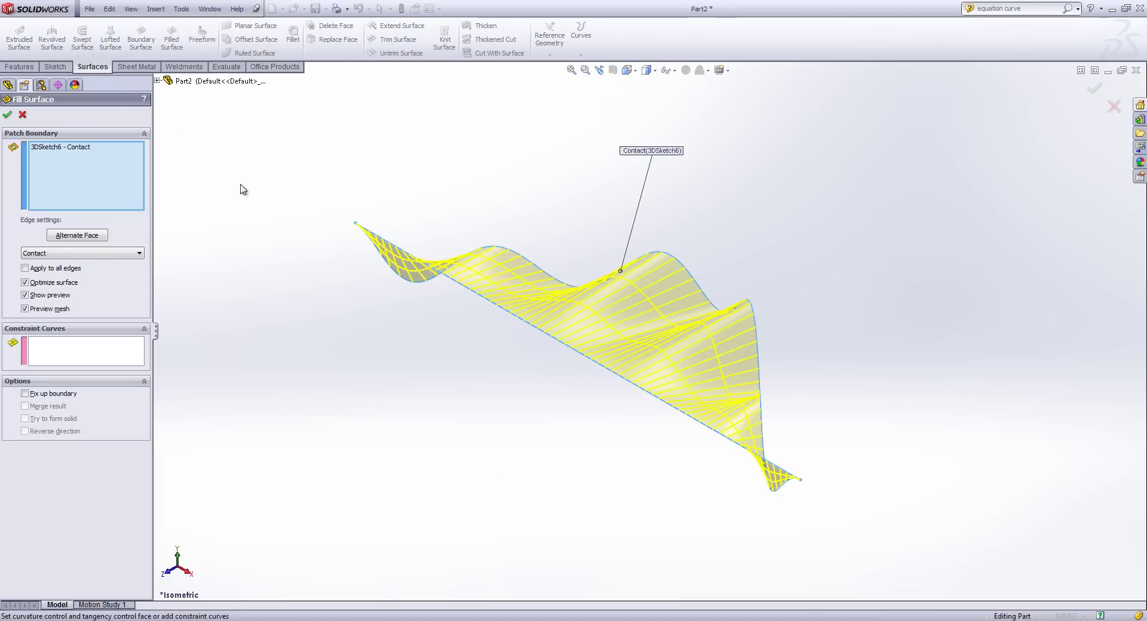
pyautogui.click(12, 123)
pyautogui.moveTo(771, 388)
pyautogui.mouseDown(button='middle')
pyautogui.moveTo(618, 350)
pyautogui.moveTo(622, 405)
pyautogui.moveTo(594, 417)
pyautogui.moveTo(596, 430)
pyautogui.moveTo(642, 443)
pyautogui.moveTo(625, 446)
pyautogui.moveTo(630, 458)
pyautogui.mouseUp(button='middle')
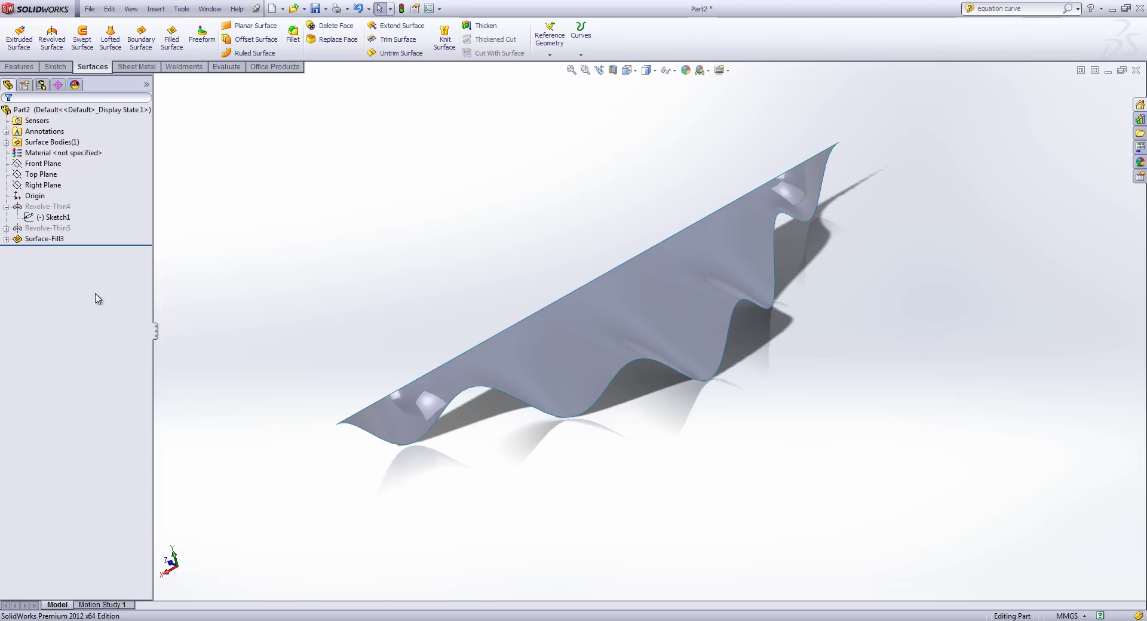
# Step: Suppress Surface-Fill3 and start a new 3D sketch
pyautogui.rightClick(44, 238)
pyautogui.click(96, 218)
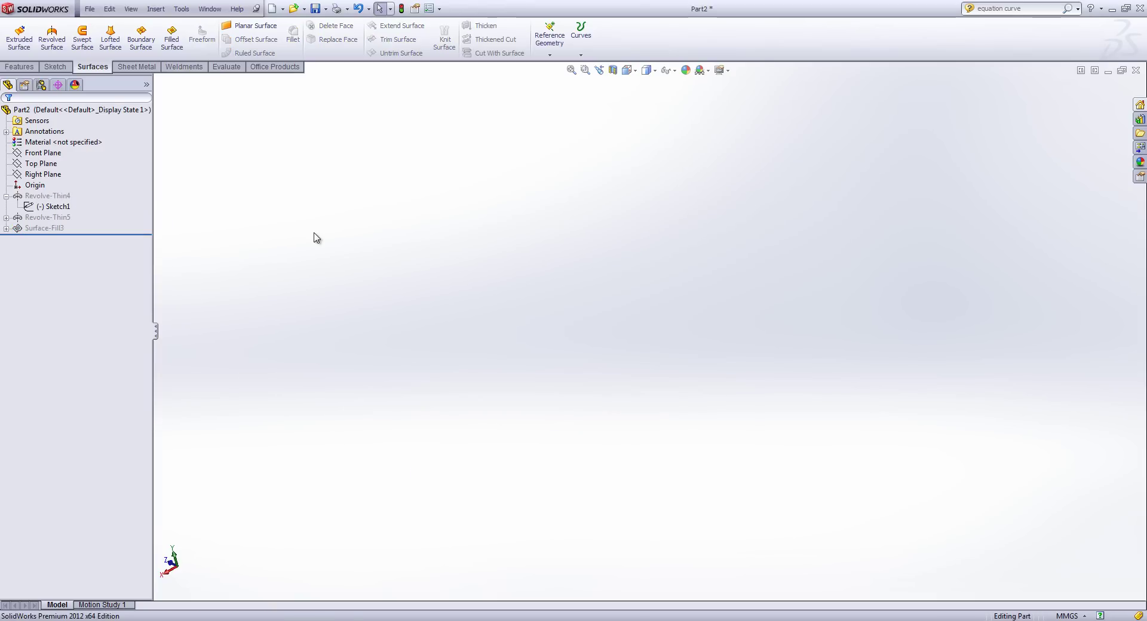
pyautogui.click(63, 69)
pyautogui.click(16, 55)
pyautogui.click(24, 77)
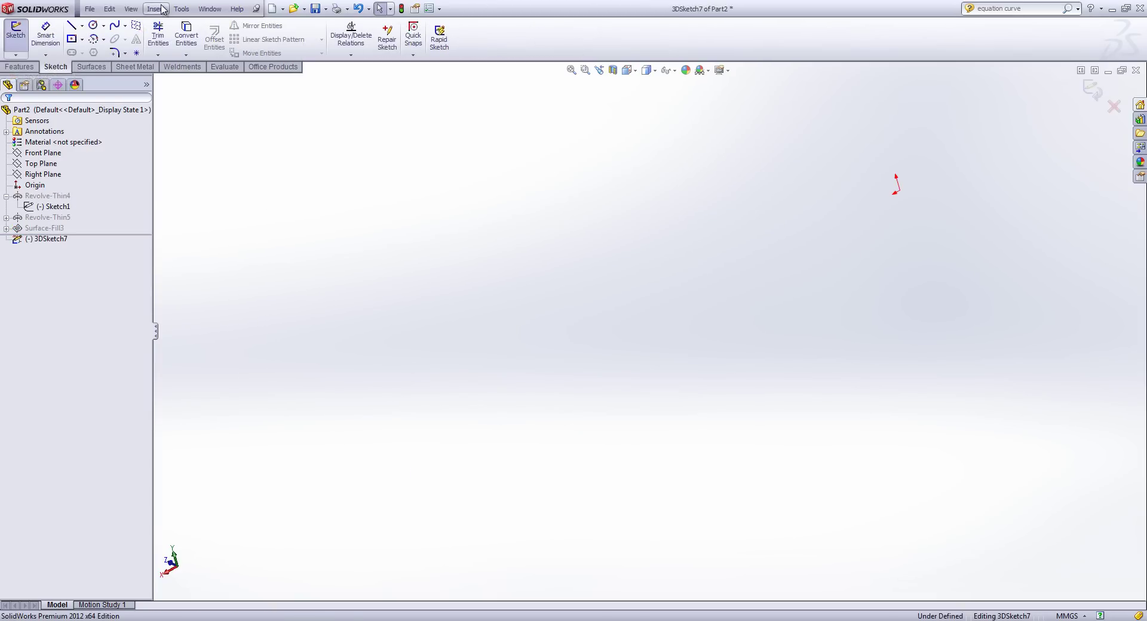
# Step: Create an equation-driven spherical spiral curve in 3DSketch7 and view it in isometric
pyautogui.click(124, 25)
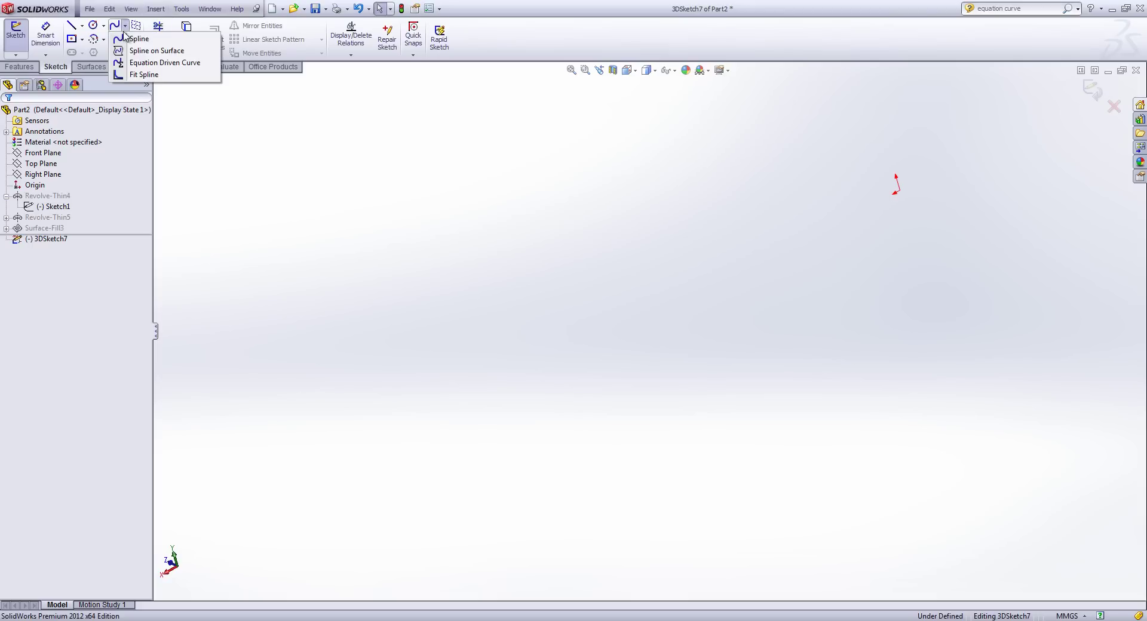
pyautogui.click(139, 66)
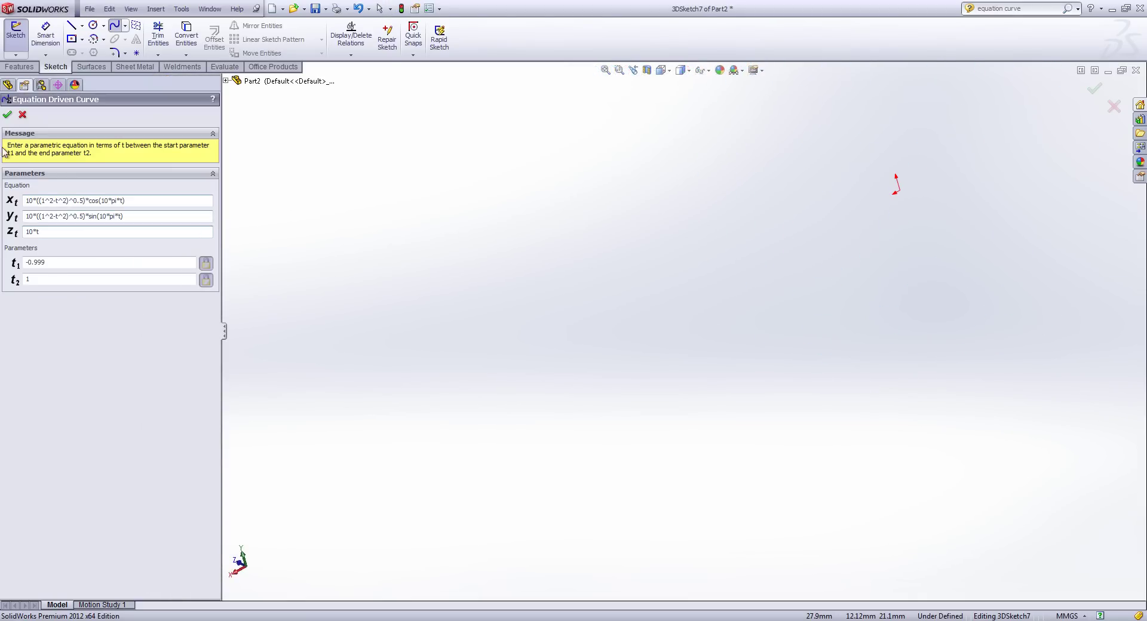
pyautogui.click(12, 116)
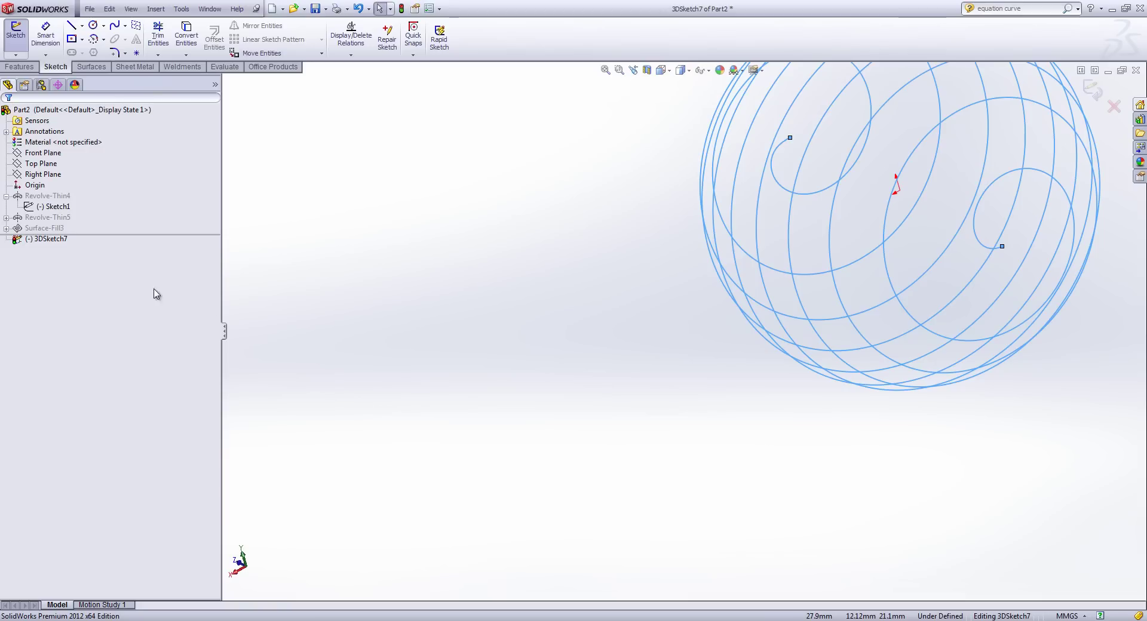
pyautogui.hotkey('ctrl', '7')
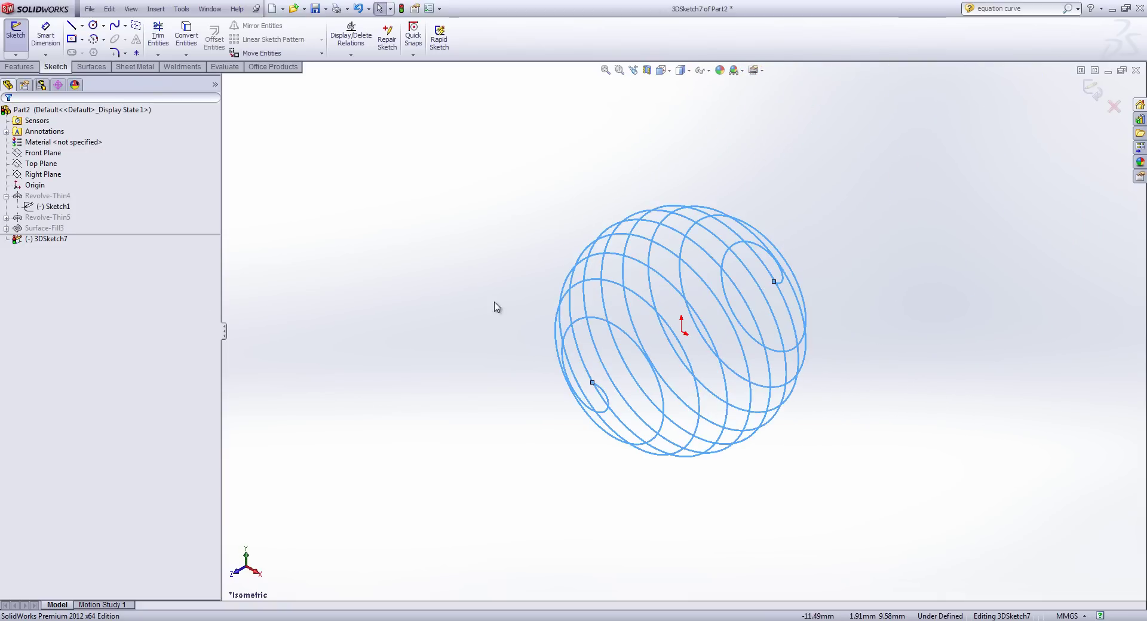
pyautogui.moveTo(486, 314)
pyautogui.mouseDown(button='middle')
pyautogui.moveTo(464, 292)
pyautogui.moveTo(407, 302)
pyautogui.moveTo(473, 297)
pyautogui.moveTo(422, 297)
pyautogui.moveTo(470, 294)
pyautogui.moveTo(482, 271)
pyautogui.moveTo(420, 300)
pyautogui.moveTo(487, 279)
pyautogui.mouseUp(button='middle')
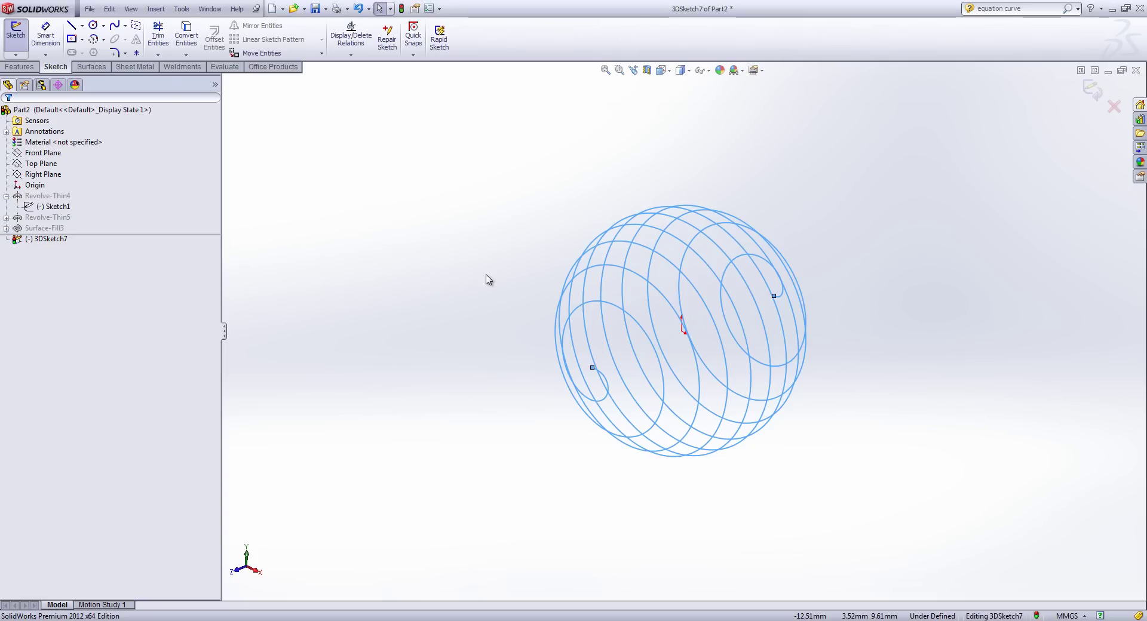
# Step: Change the leading 10 coefficients in the spiral's x and y equations to 20
pyautogui.doubleClick(578, 313)
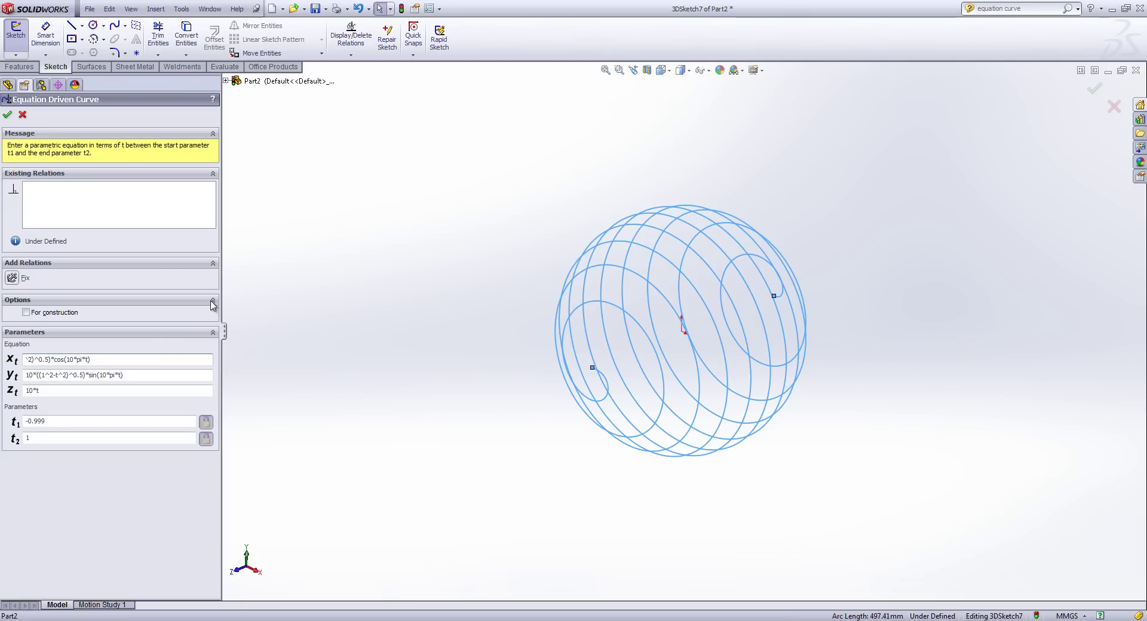
pyautogui.moveTo(139, 358); pyautogui.dragTo(12, 377)
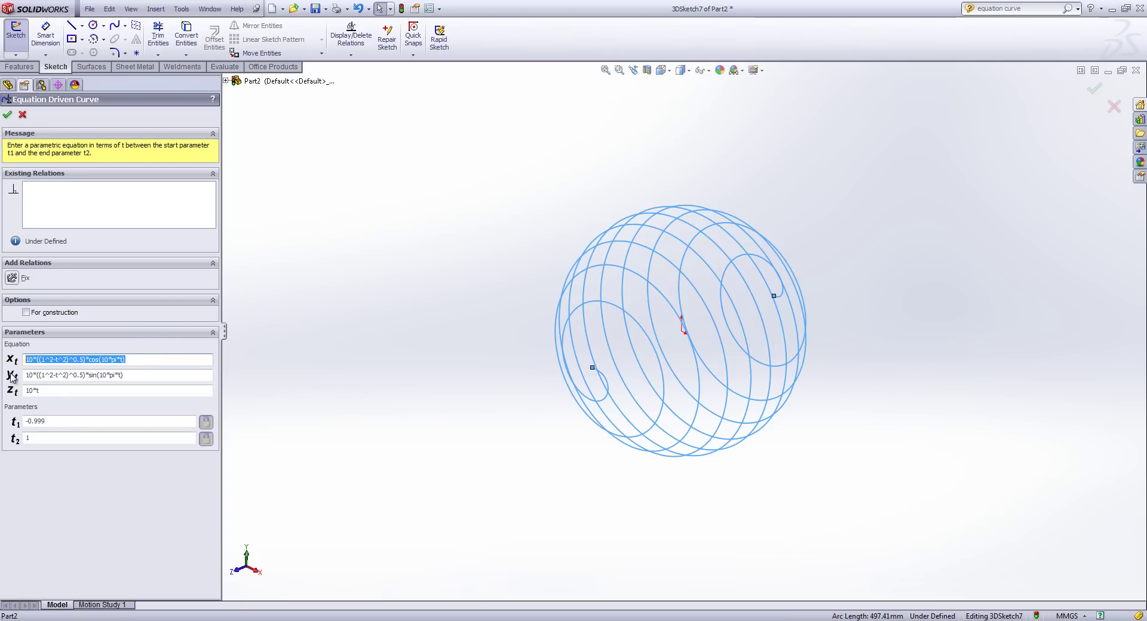
pyautogui.doubleClick(28, 360)
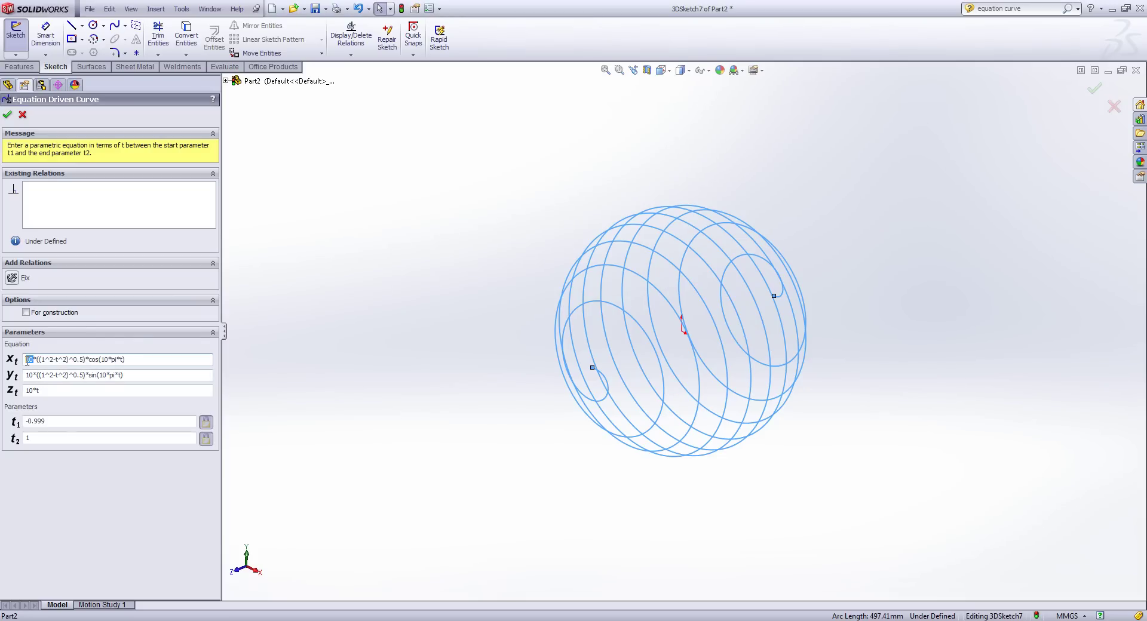
pyautogui.write('20')
pyautogui.doubleClick(31, 375)
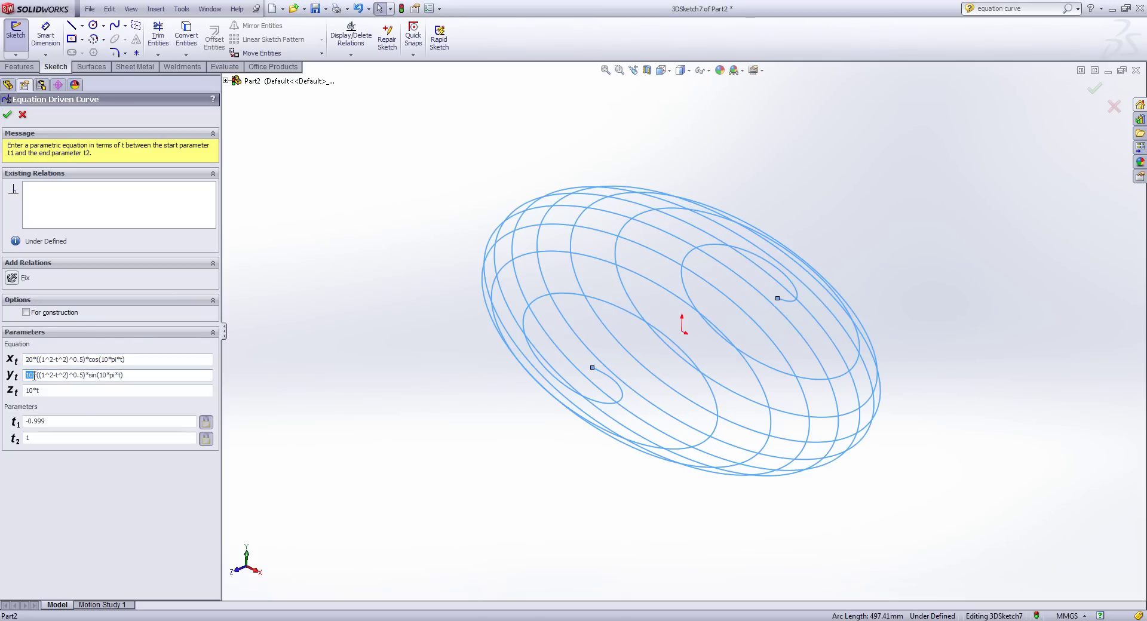
pyautogui.write('20')
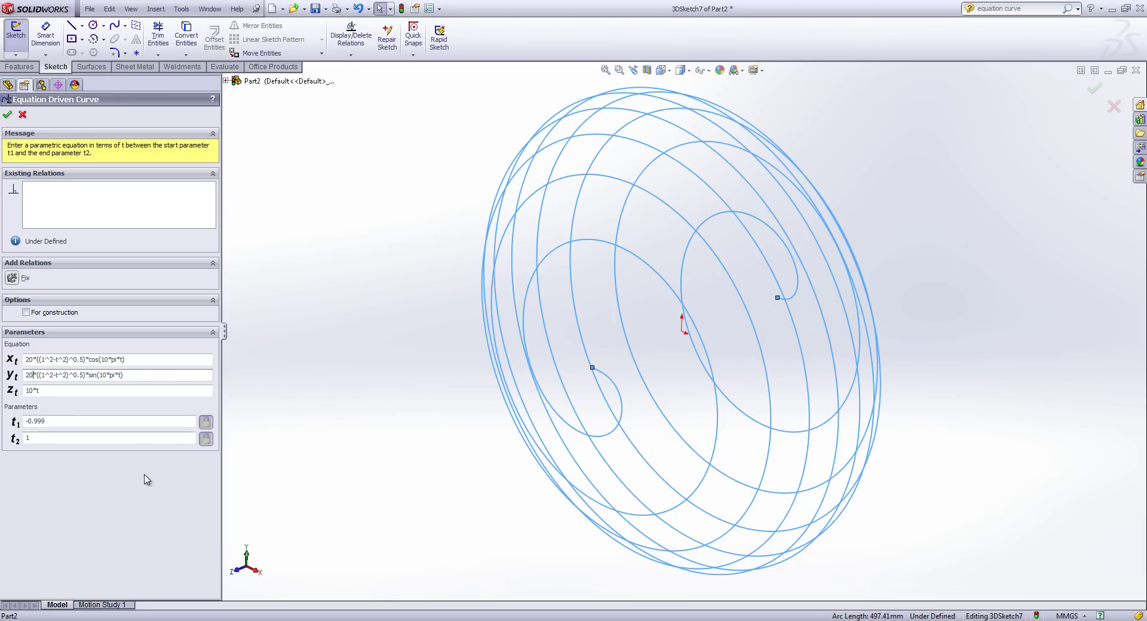
pyautogui.moveTo(535, 402); pyautogui.dragTo(434, 421, button='middle')
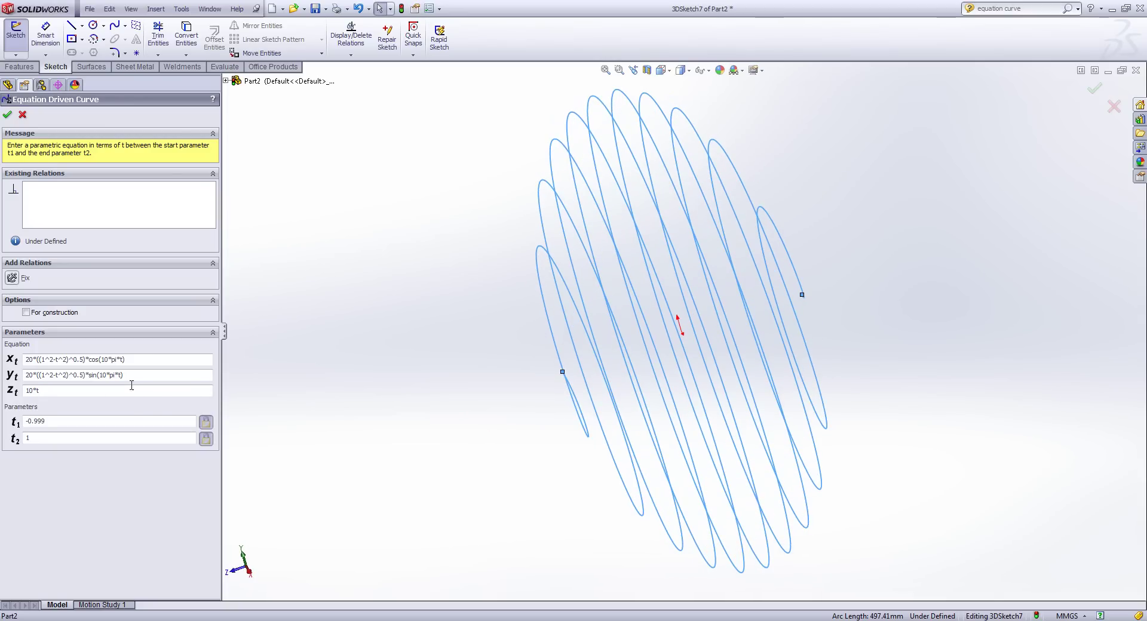
# Step: Revert the coefficients to 10 and change 10*pi*t to 5*pi*t in x and y
pyautogui.click(29, 360)
pyautogui.press('BackSpace')
pyautogui.write('1')
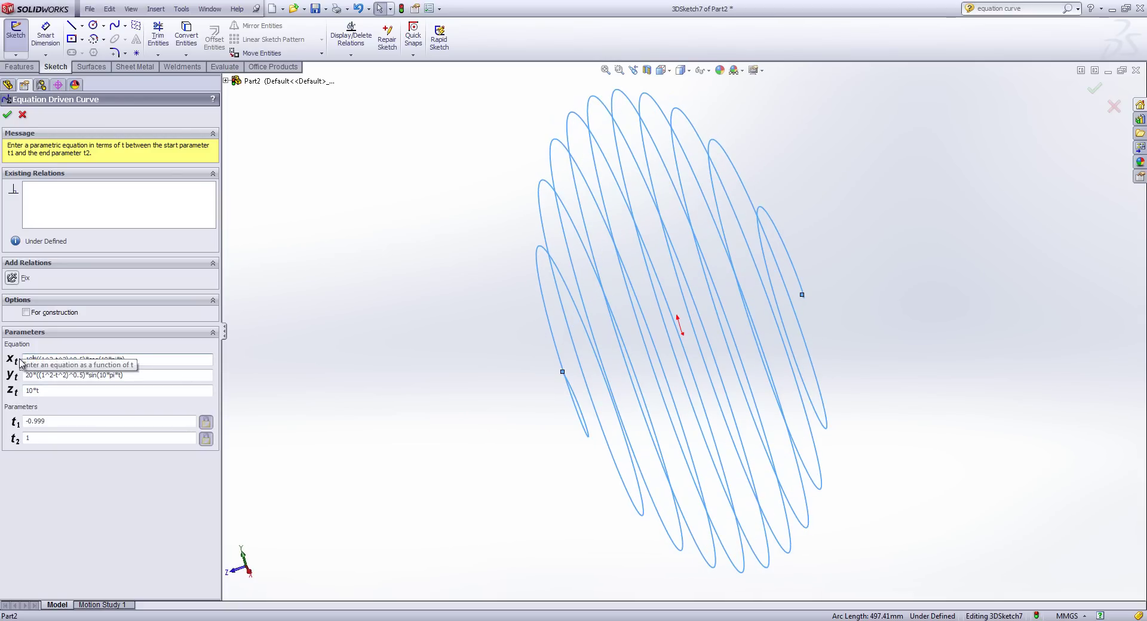
pyautogui.doubleClick(34, 376)
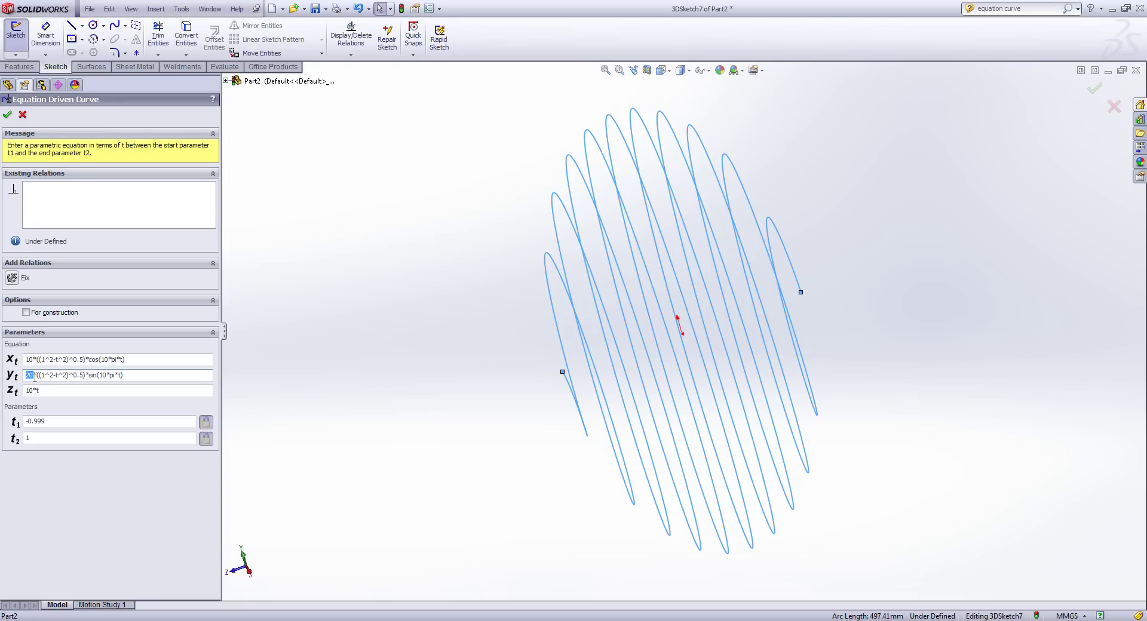
pyautogui.click(110, 360)
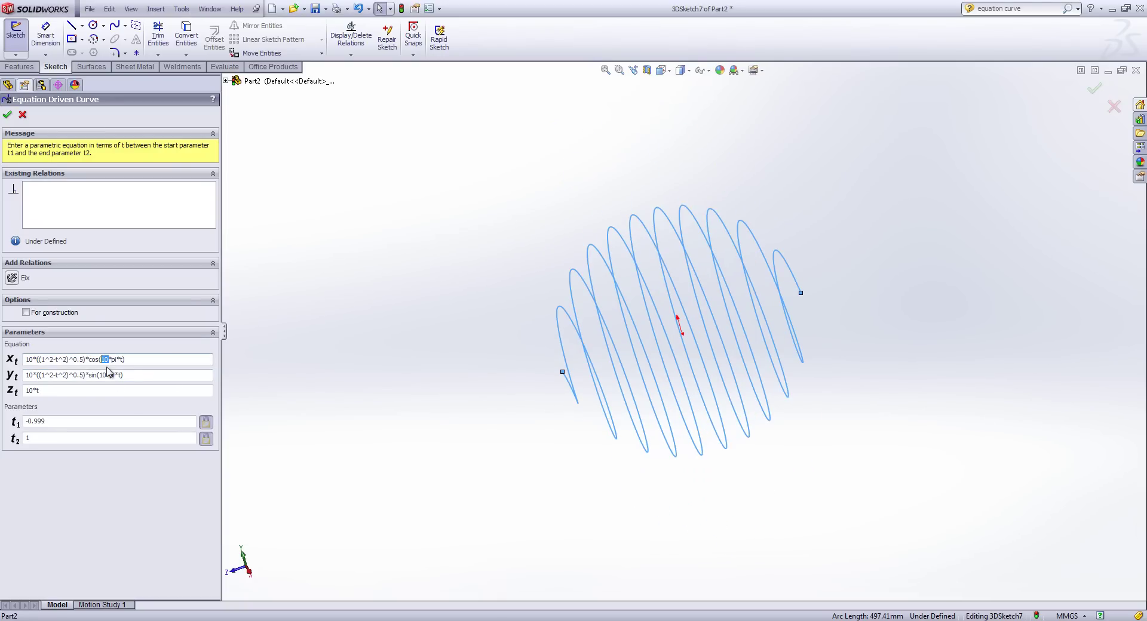
pyautogui.write('5')
pyautogui.click(105, 375)
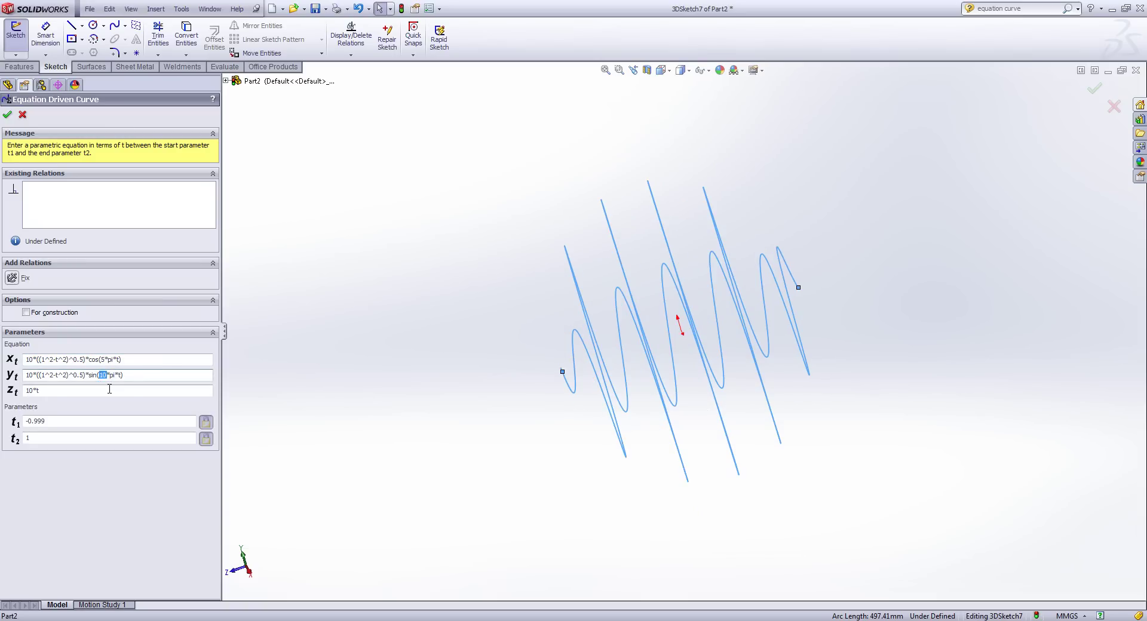
pyautogui.write('5')
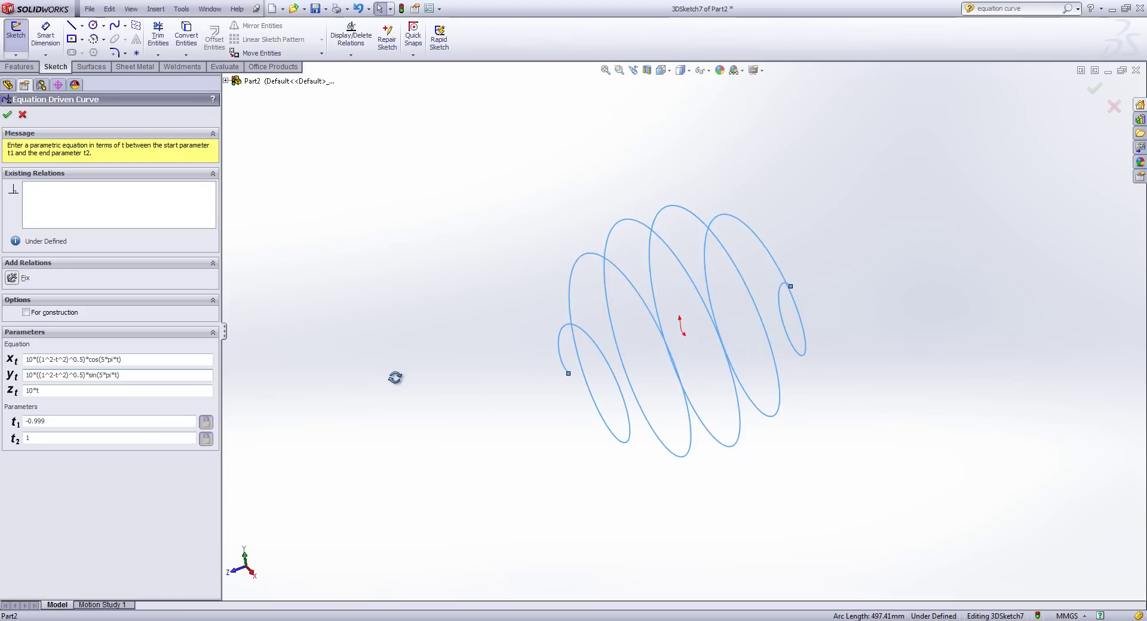
pyautogui.moveTo(394, 377); pyautogui.dragTo(404, 451, button='middle')
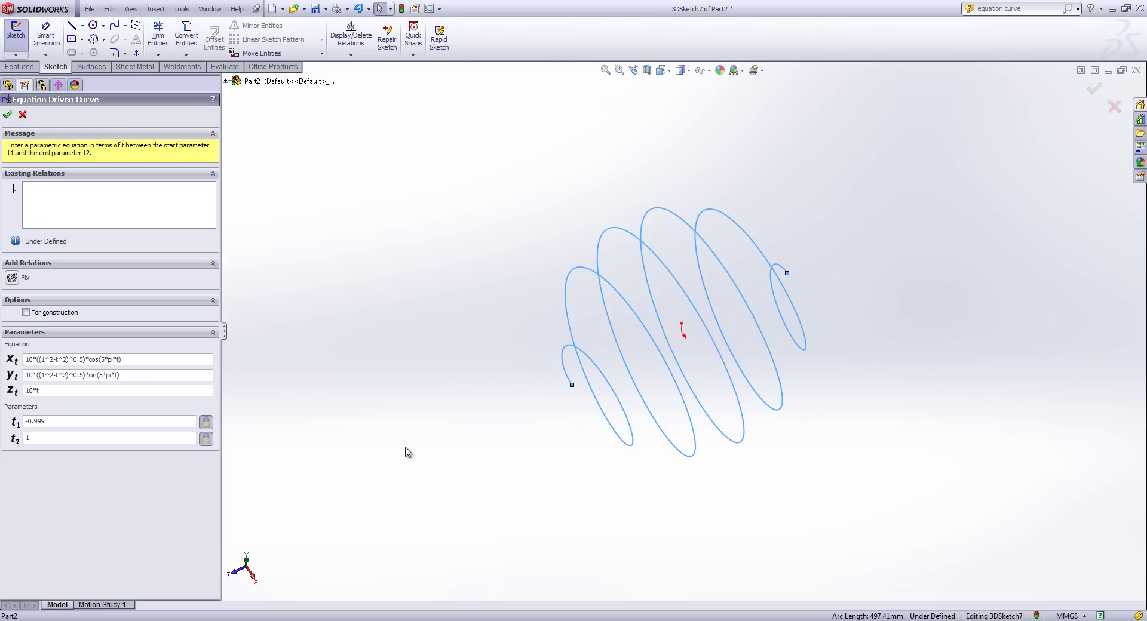
pyautogui.click(8, 114)
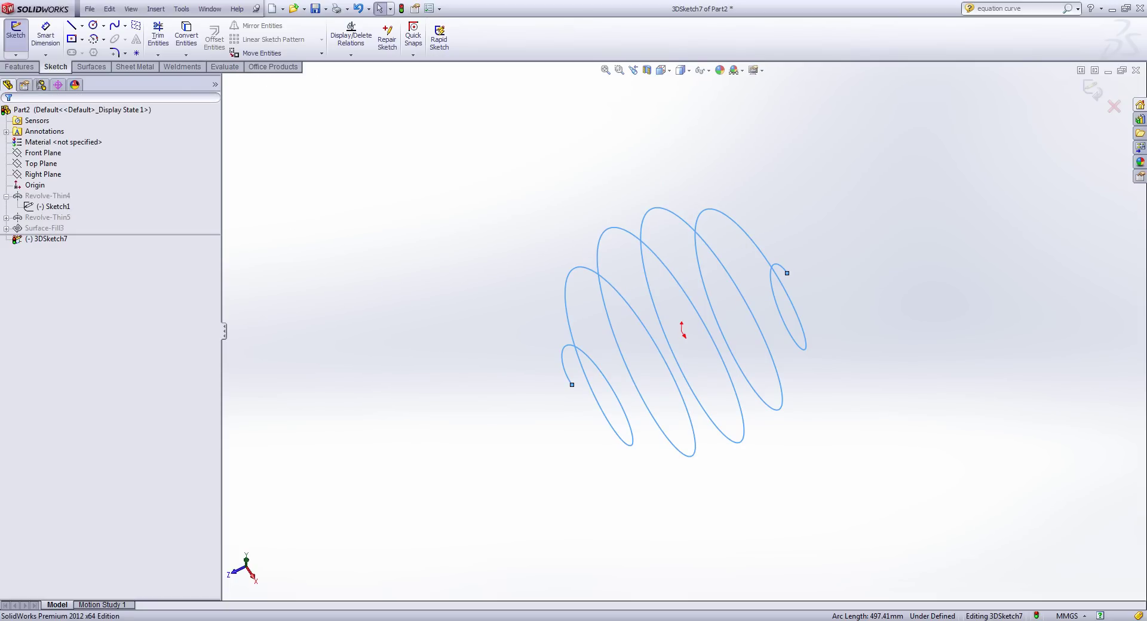